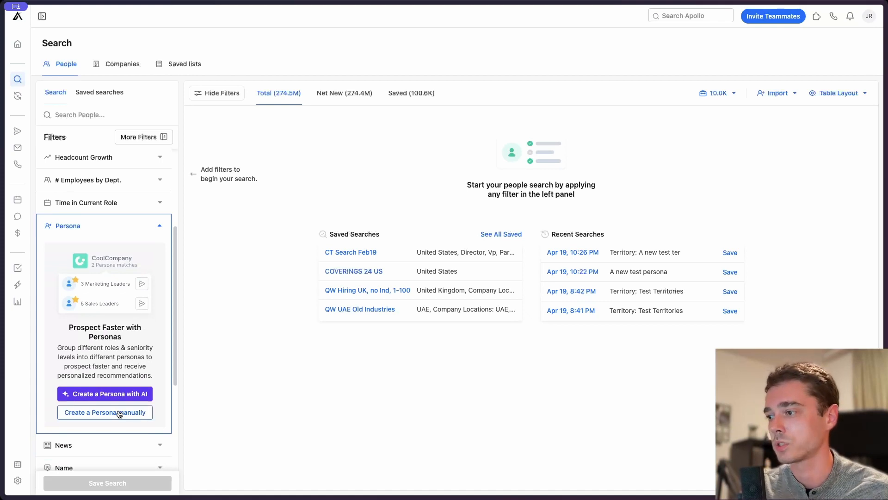
- Start creating a persona manually and name it "A brand new test persona"
click(119, 413)
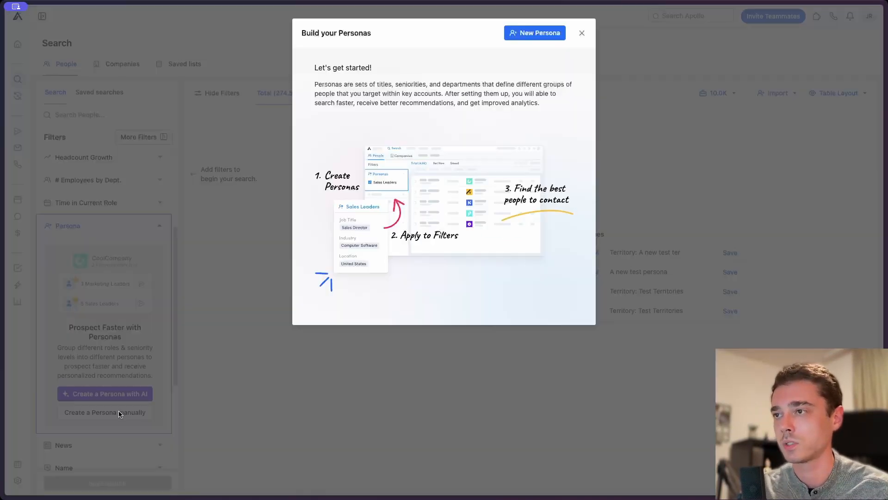
click(522, 33)
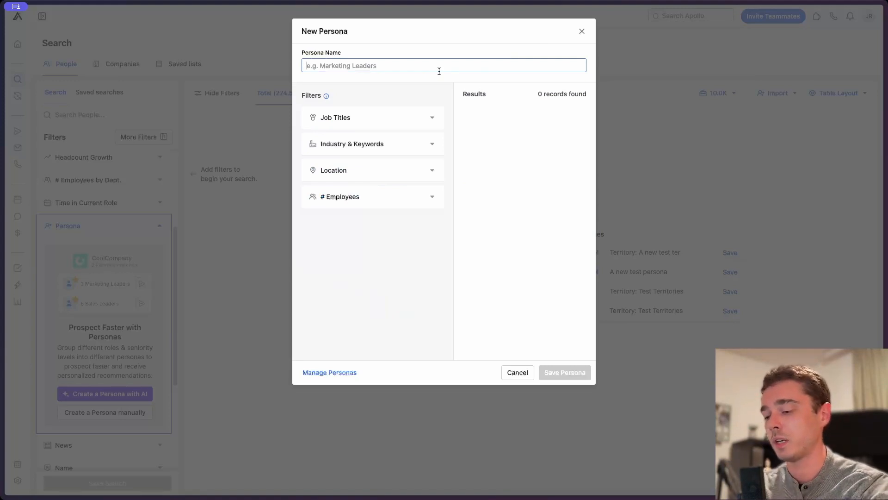
text(A brand new test persona)
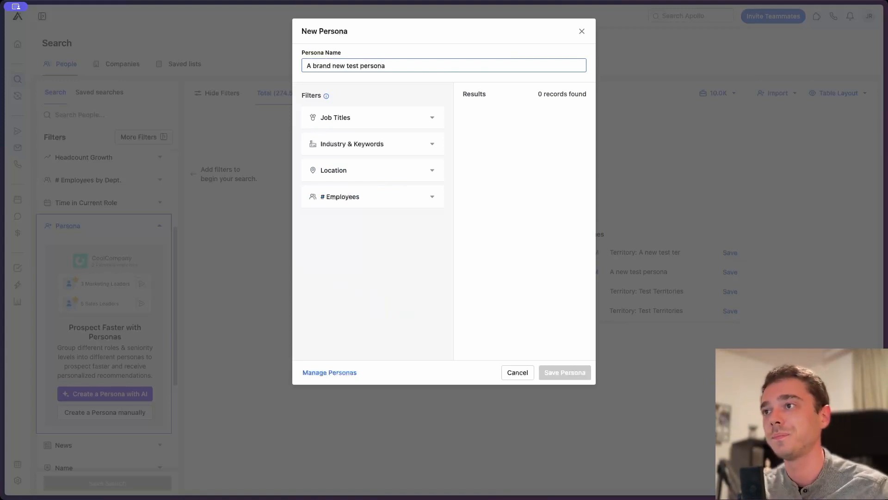
- In the persona's job title filter, select the Event Marketing and Field Marketing functions within the Marketing department
click(436, 120)
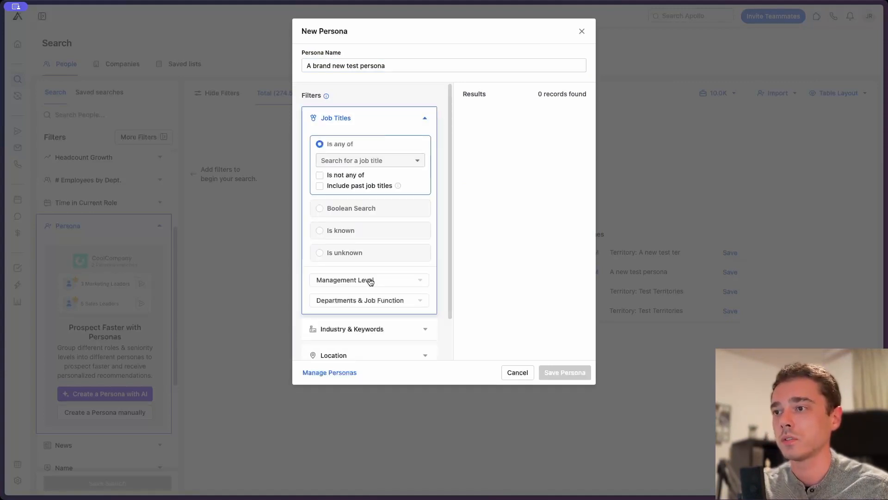
scroll(370, 281, down, 1)
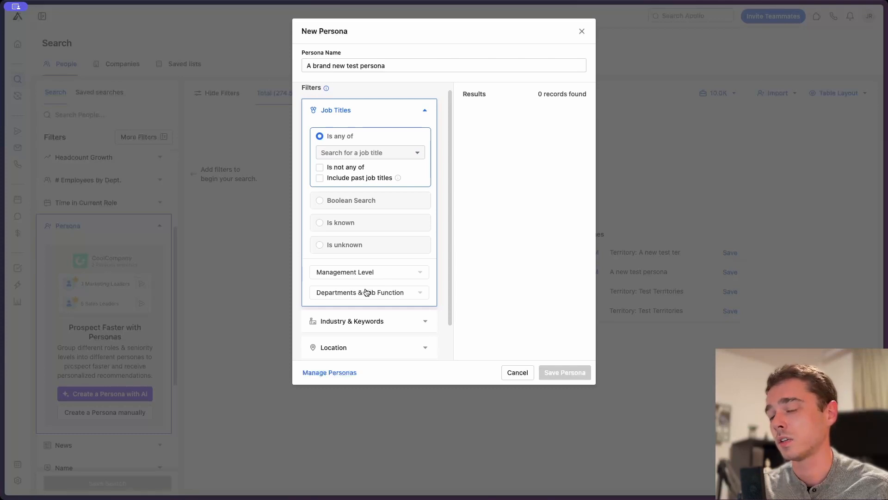
click(367, 292)
scroll(389, 289, down, 4)
scroll(388, 292, down, 2)
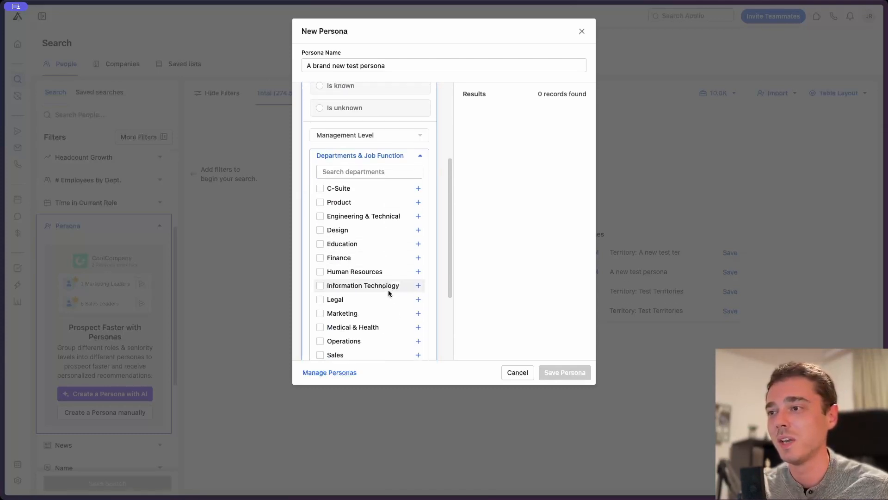
scroll(378, 309, down, 2)
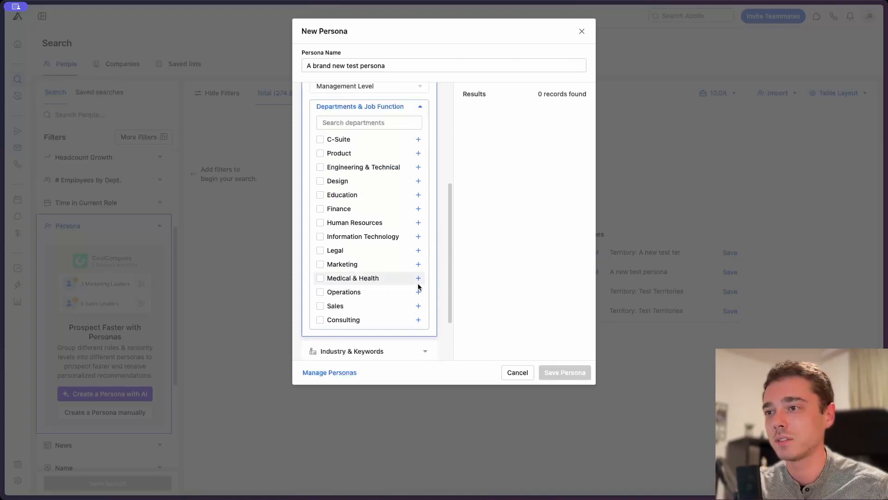
click(419, 265)
scroll(416, 276, down, 1)
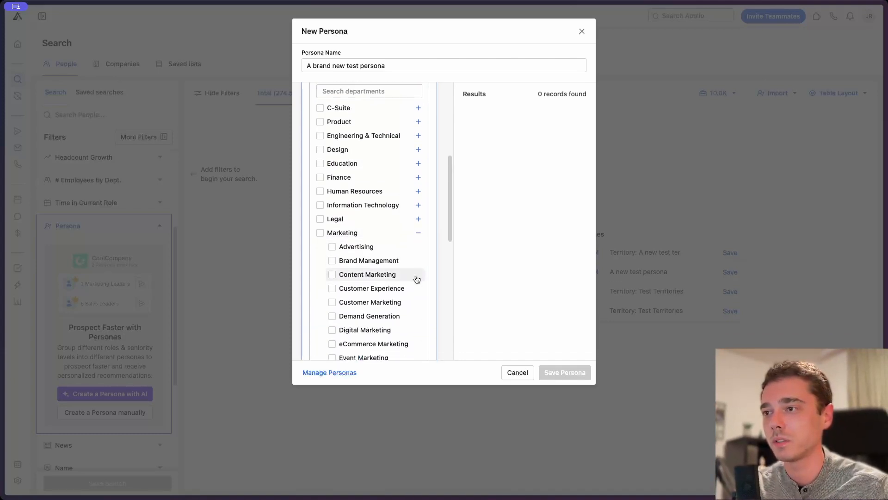
scroll(414, 284, down, 2)
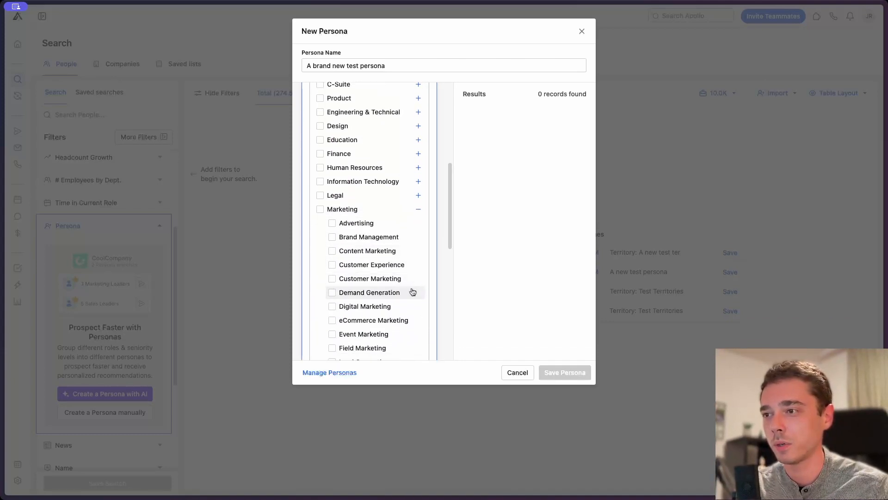
click(385, 319)
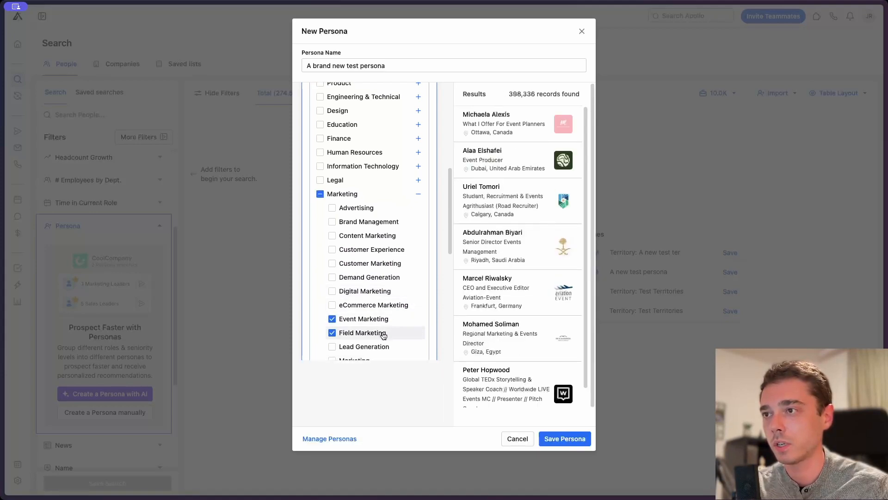
click(413, 198)
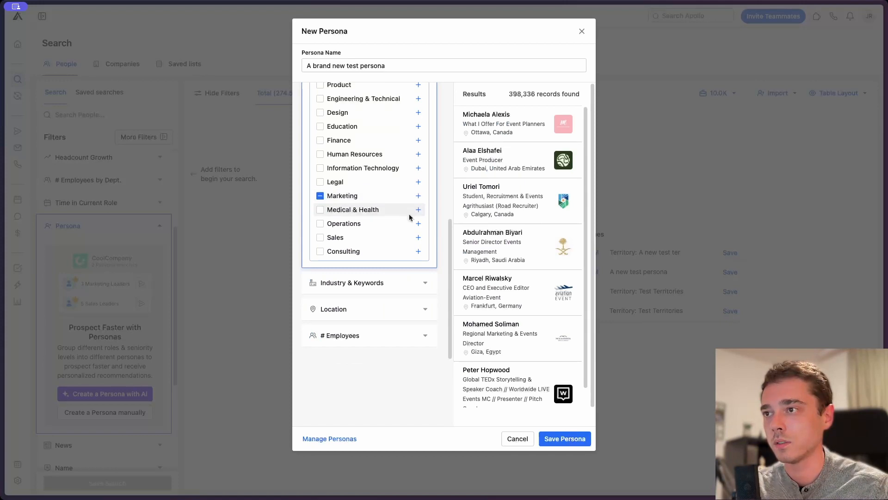
- Add the Field / Outside Sales function from the Sales department to the persona's job title filter
click(418, 239)
scroll(412, 252, down, 3)
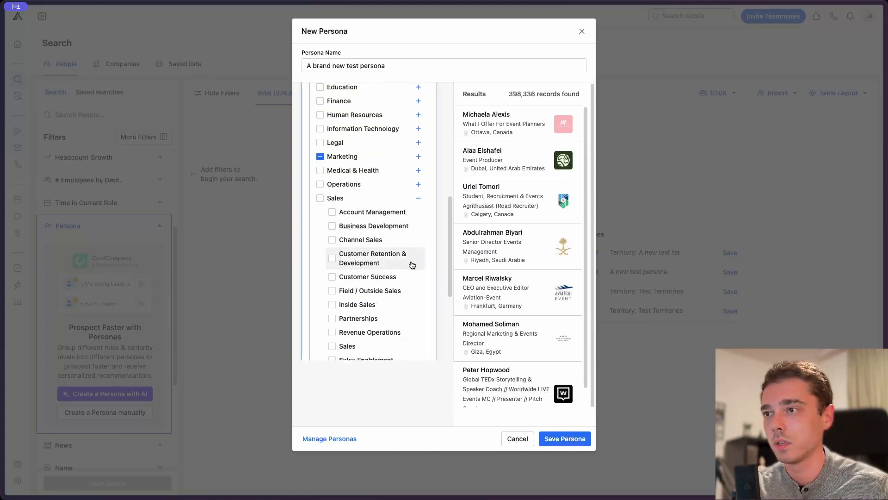
click(401, 256)
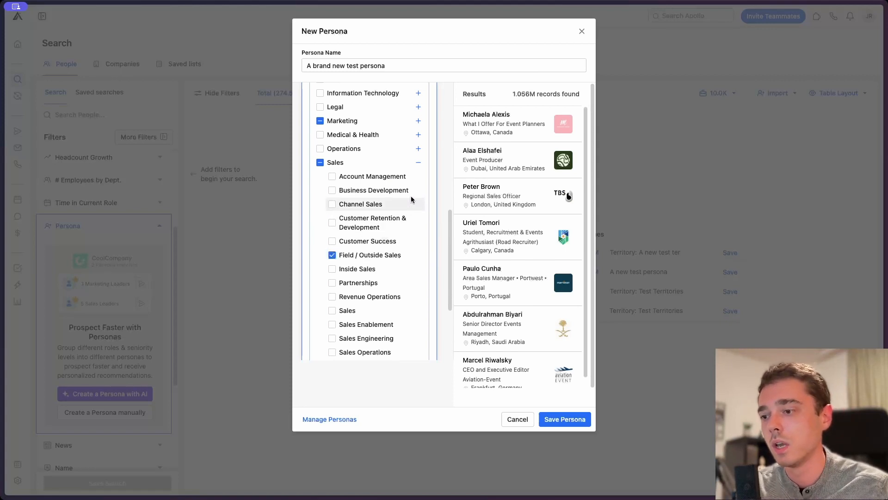
scroll(412, 185, up, 5)
click(420, 151)
- Limit the persona's management level to Director, Head, Vp, Partner and C suite
click(409, 242)
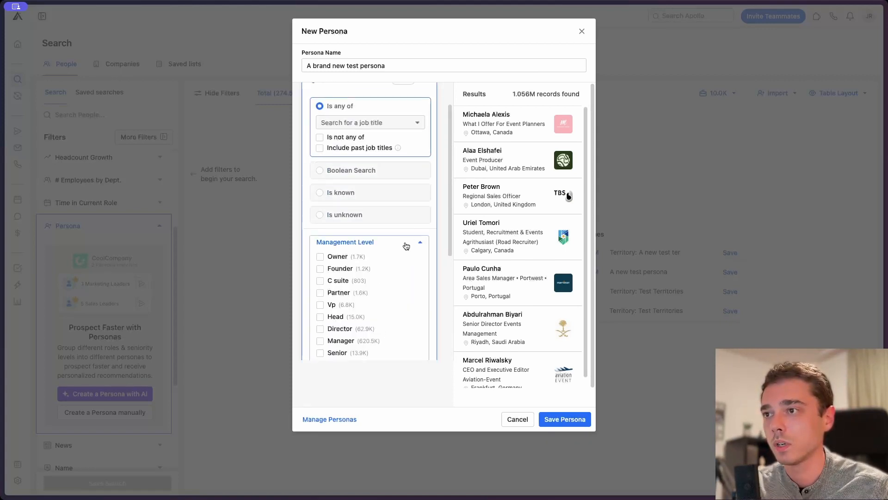
click(354, 328)
click(355, 317)
click(357, 306)
click(360, 294)
click(364, 283)
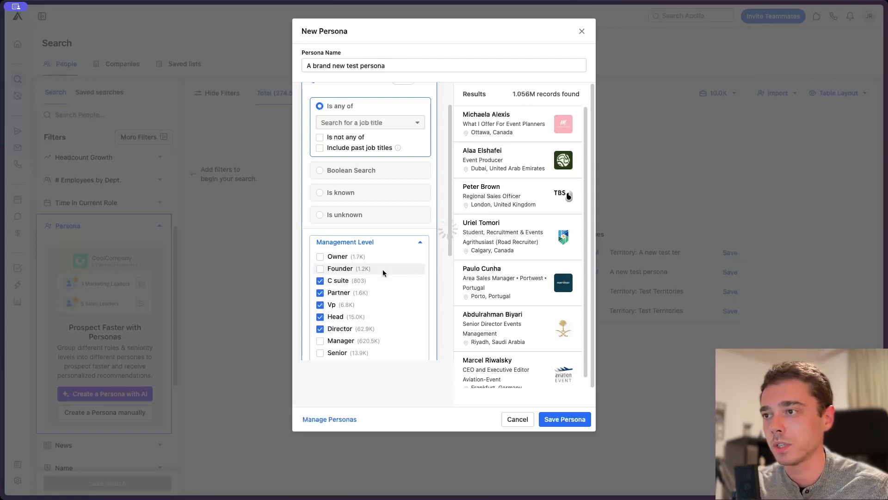
click(417, 244)
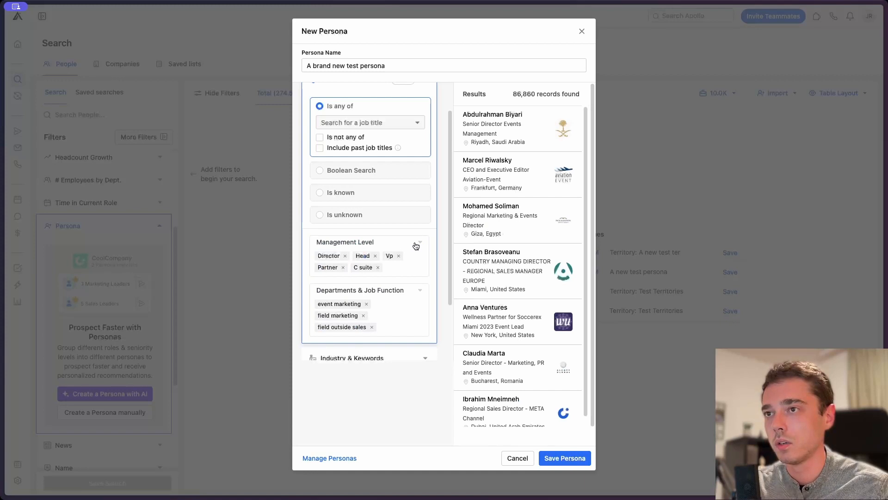
- Review the persona's job title, management level and department filters together with the number of matching records
scroll(415, 244, up, 2)
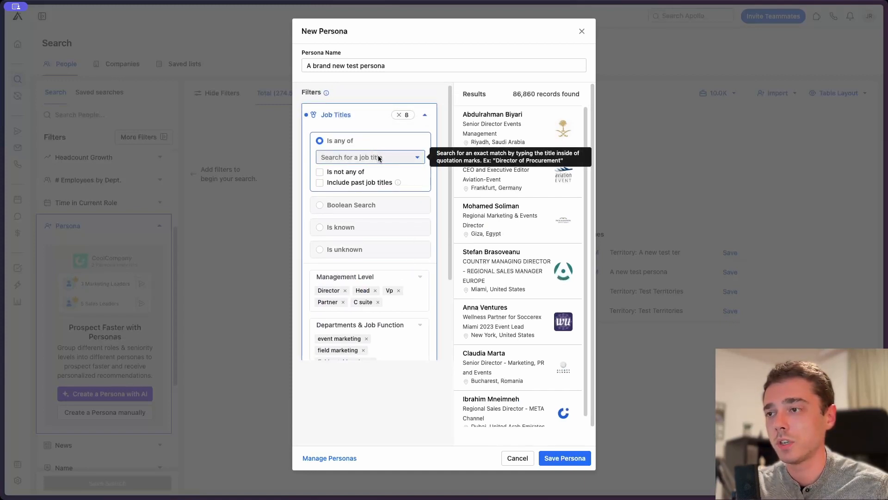
scroll(512, 294, down, 1)
scroll(515, 332, up, 1)
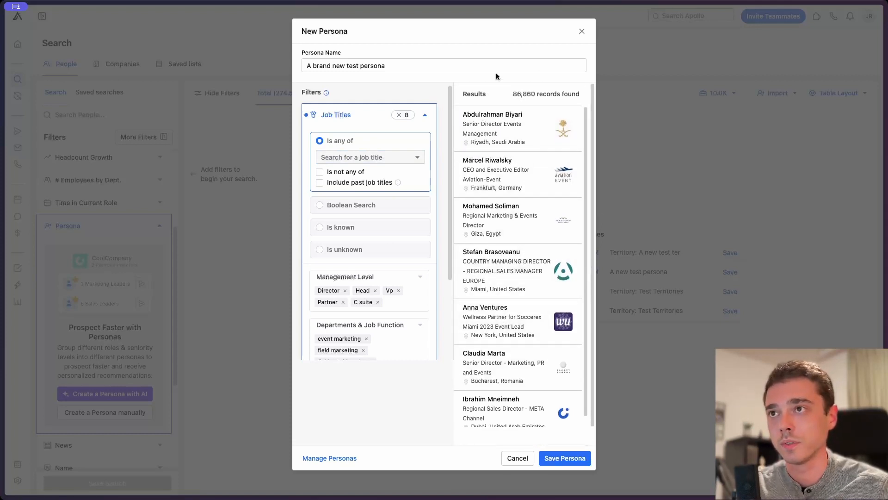
drag(508, 90, 580, 95)
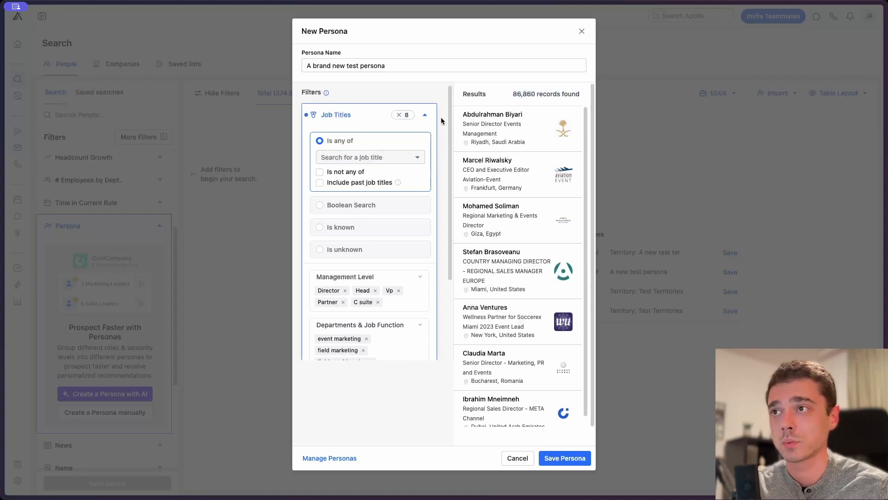
click(425, 115)
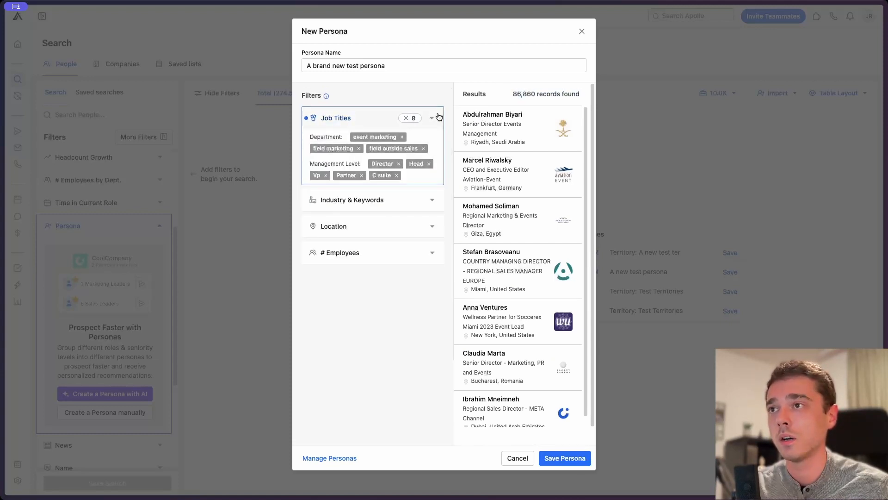
click(398, 180)
scroll(396, 199, down, 2)
scroll(390, 224, up, 2)
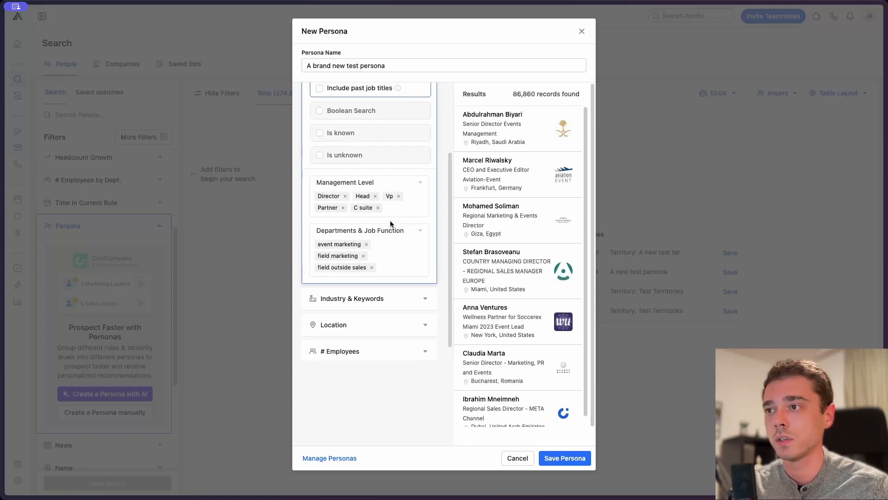
- Add aviation & aerospace, defense & space and medical devices as the persona's industries
click(393, 293)
scroll(390, 283, down, 1)
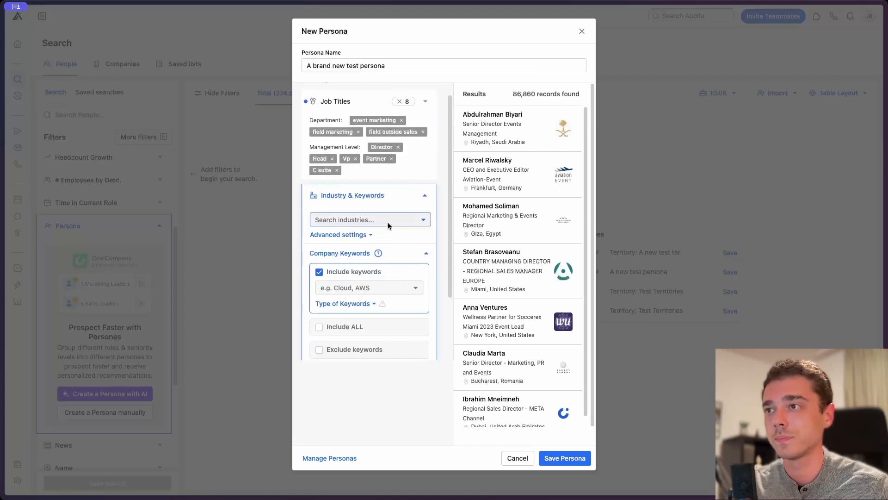
click(387, 222)
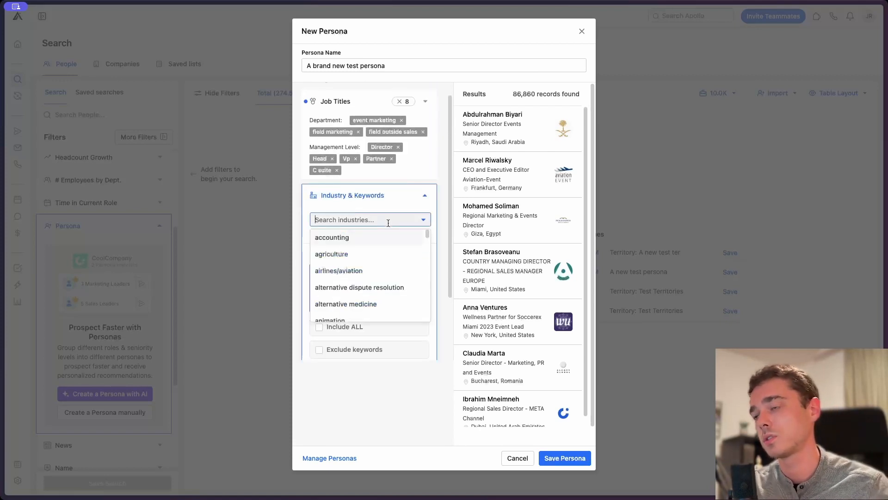
text(aviation)
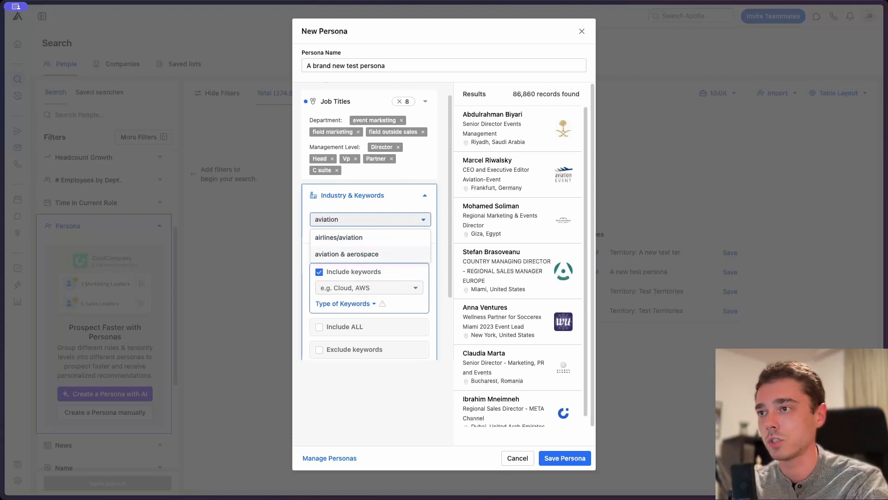
key(Return)
text(defen)
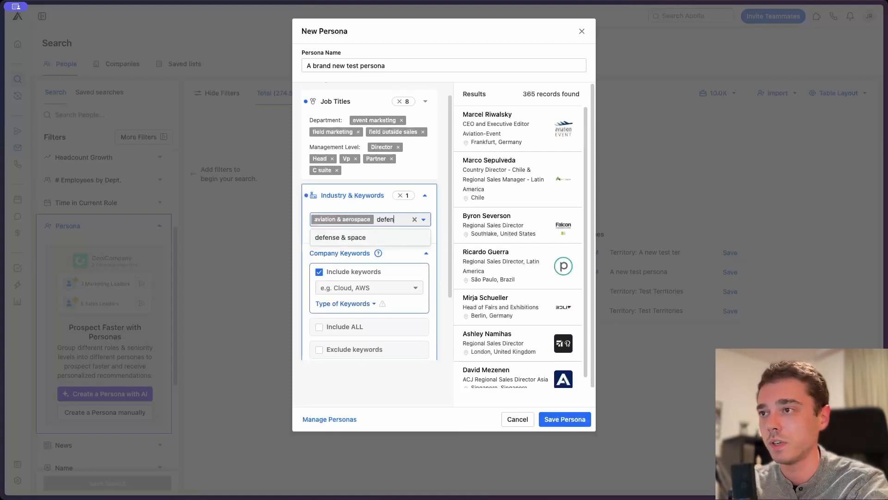
key(Return)
text(medical de)
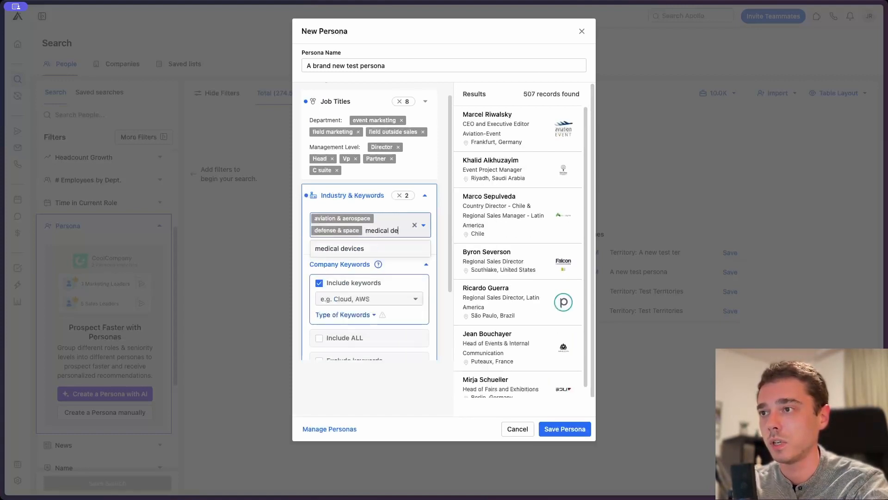
key(Return)
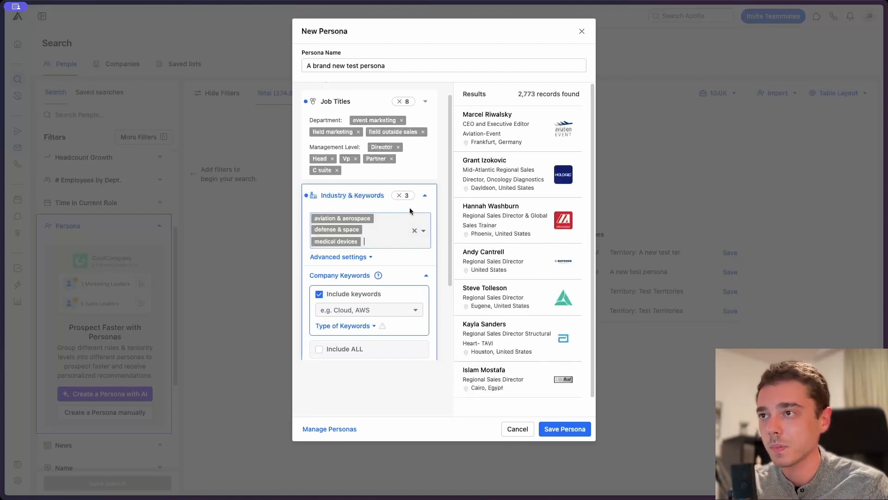
- Examine the advanced industry settings and company keyword options of the persona, then collapse the industry filter
scroll(418, 204, down, 2)
scroll(345, 283, down, 1)
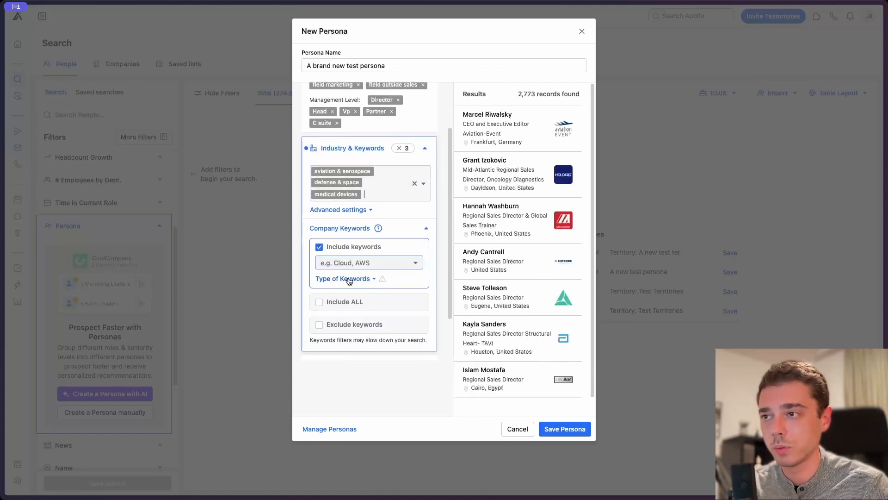
click(350, 210)
scroll(366, 241, down, 2)
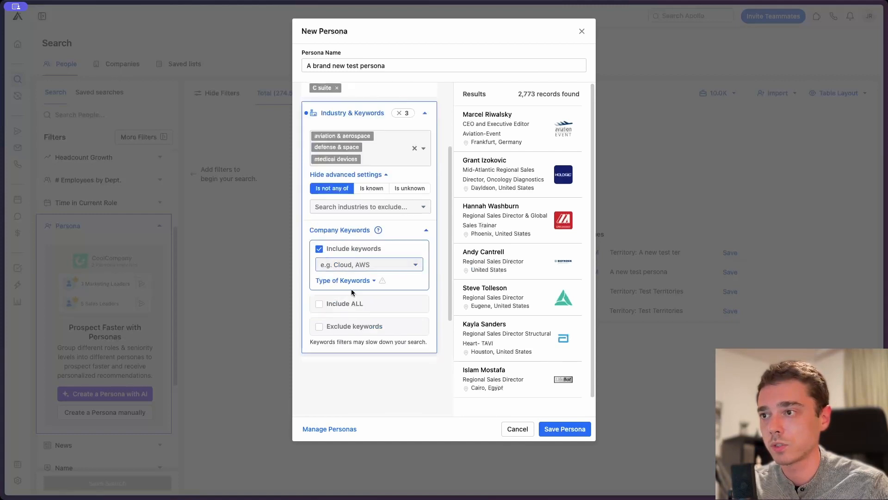
scroll(422, 227, up, 3)
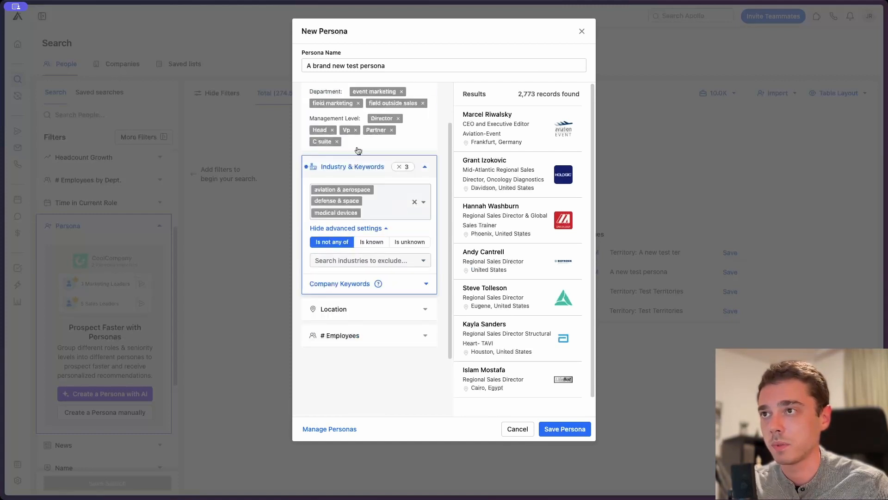
click(423, 169)
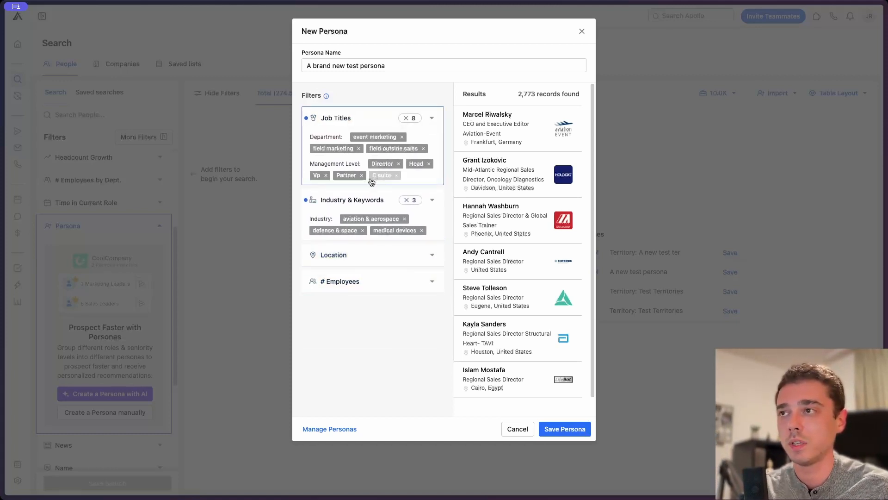
- Set the persona's Account HQ location to United States
click(412, 262)
click(400, 269)
click(370, 318)
click(365, 334)
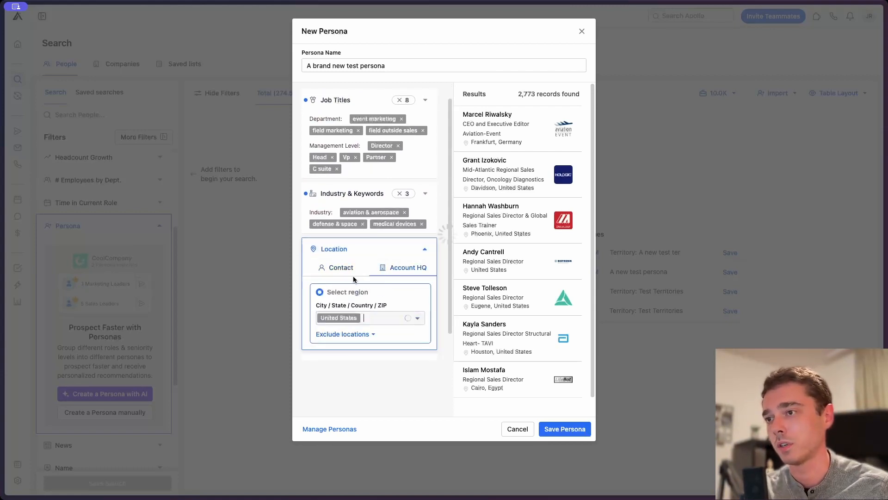
- Set the persona's Contact location to United States as well
click(363, 272)
click(357, 313)
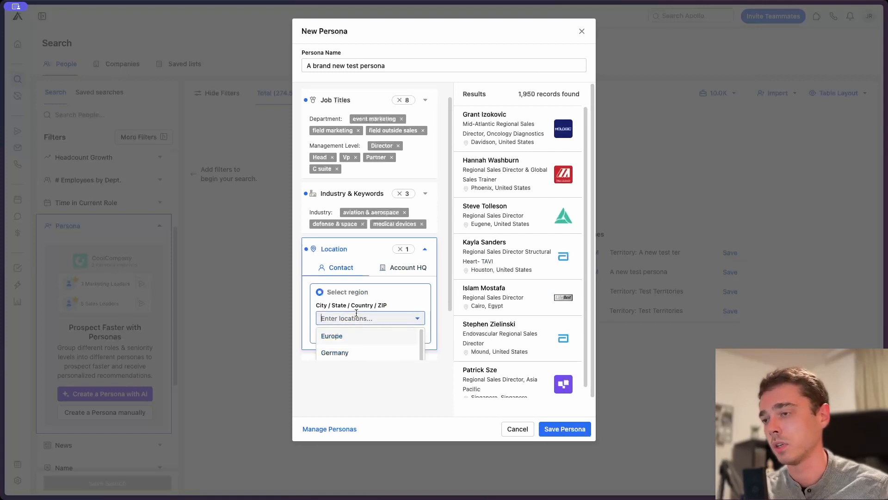
text(united sta)
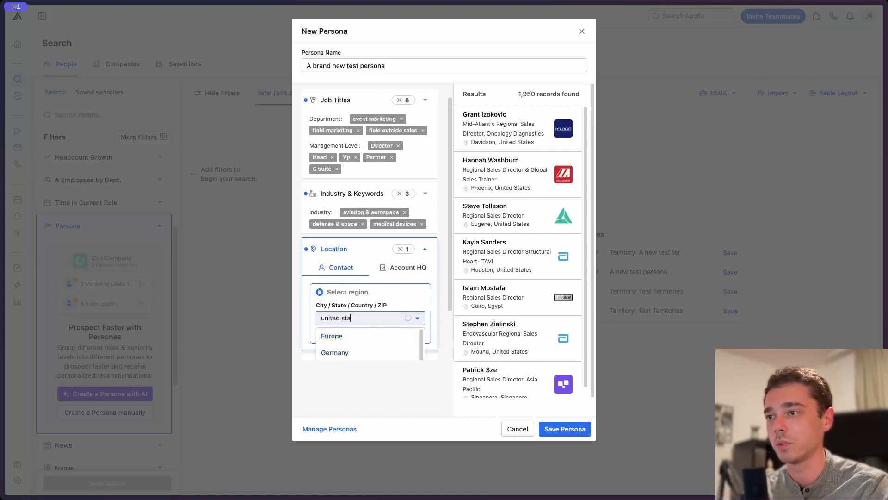
click(353, 351)
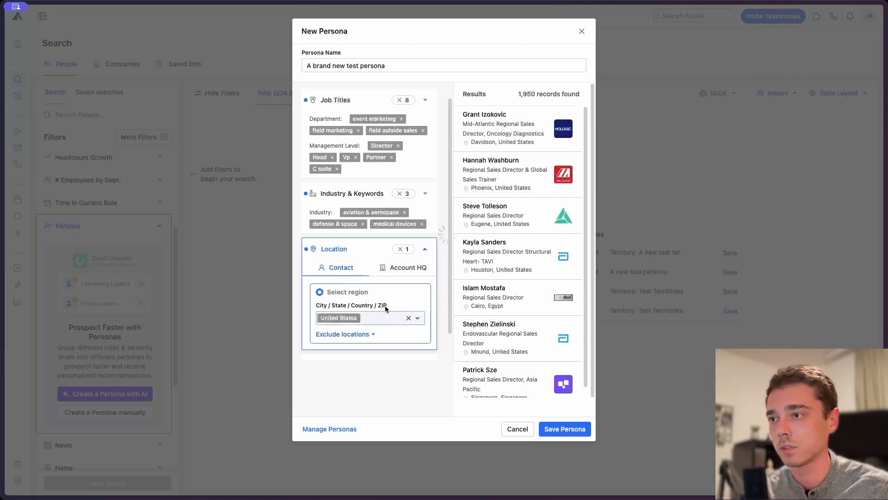
- Limit the persona's employee count to the 11-20, 21-50, 51-100, 101-200 and 201-500 ranges
click(425, 250)
click(418, 314)
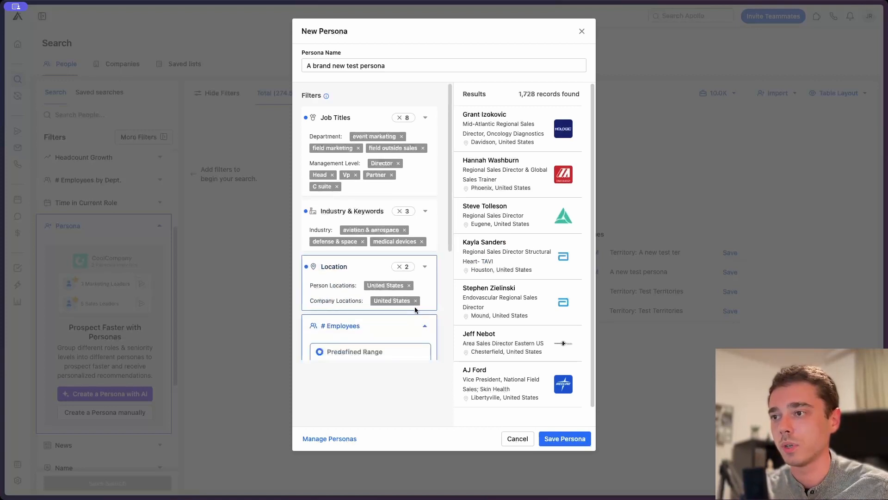
scroll(421, 304, down, 5)
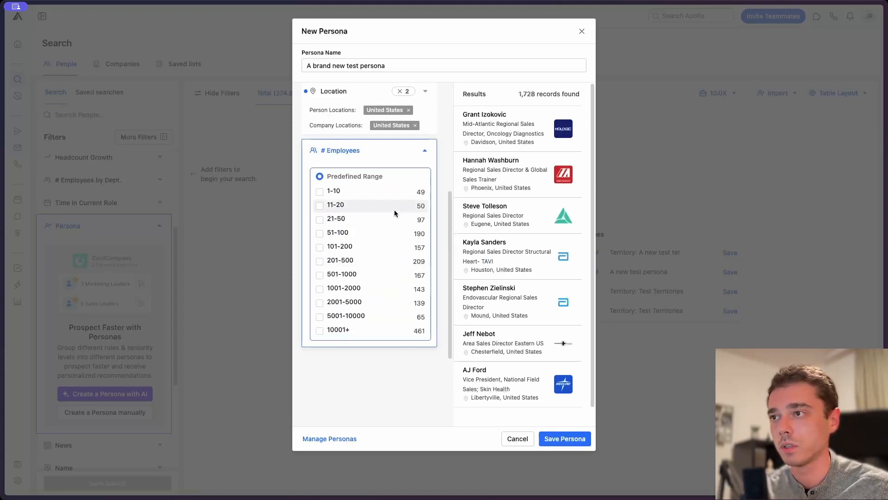
click(398, 207)
click(394, 220)
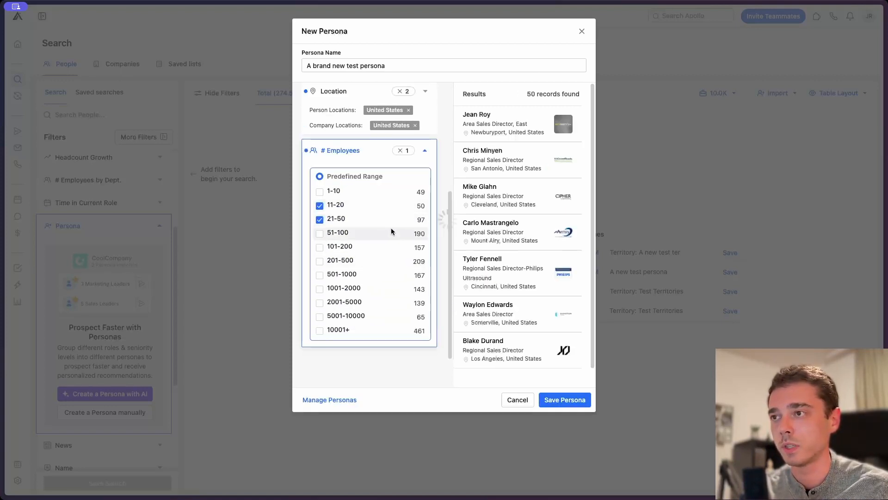
click(391, 233)
click(387, 247)
click(389, 260)
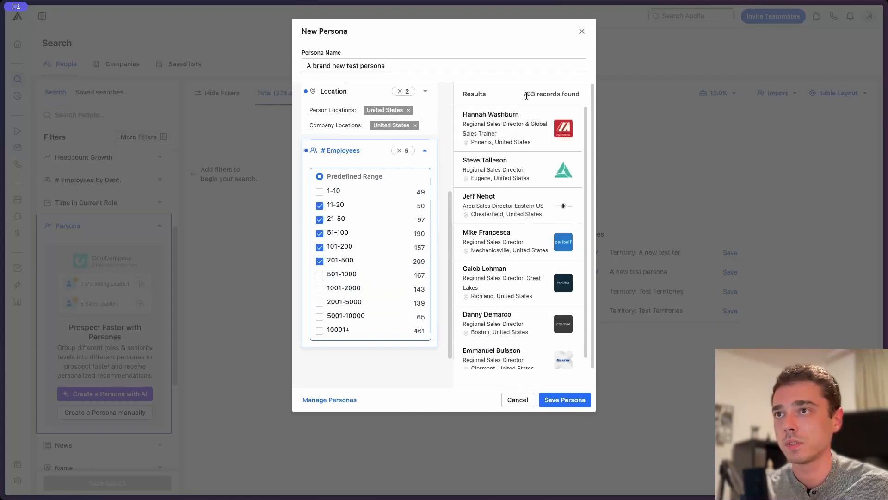
- Save the persona, review the summary of its filters and finish the persona setup
click(557, 404)
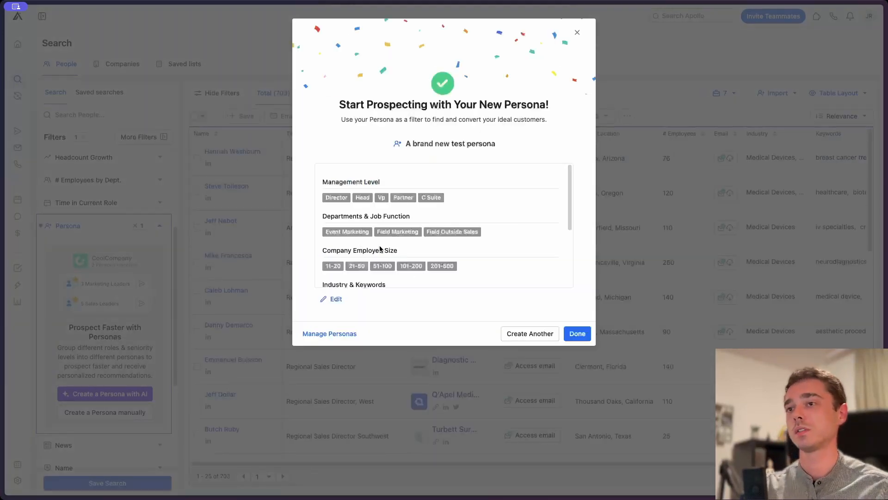
scroll(543, 259, down, 4)
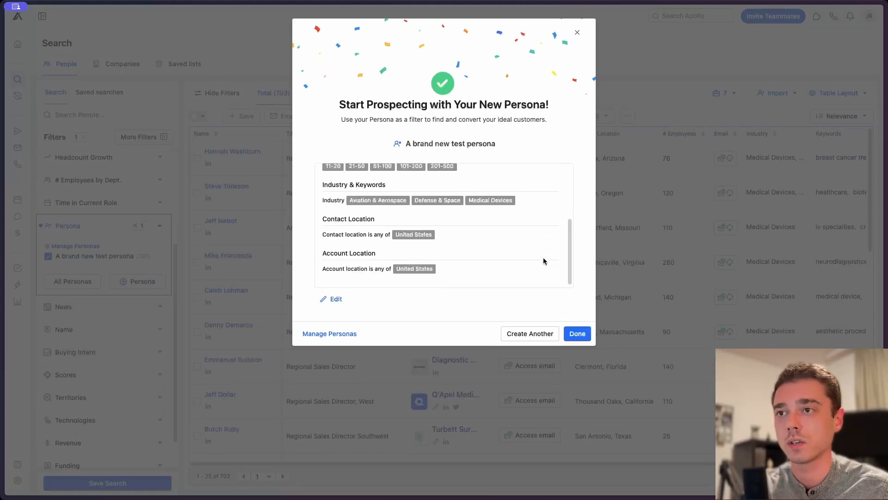
click(578, 333)
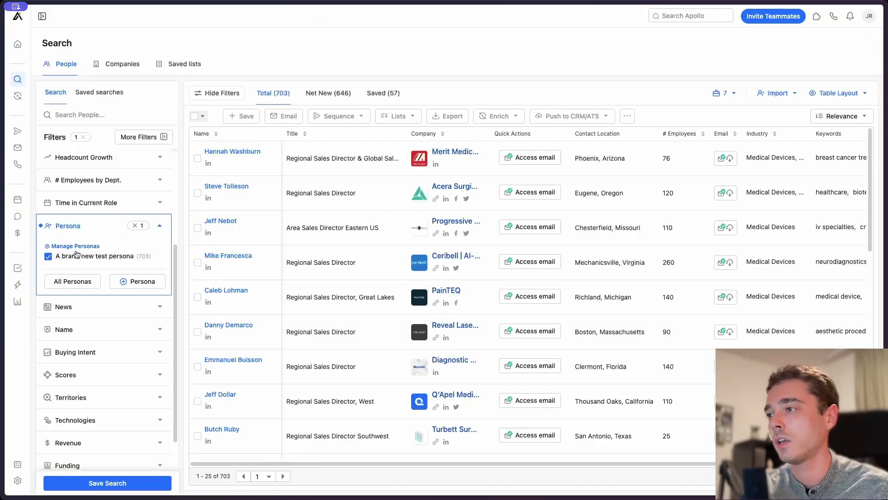
- Review the people search results filtered by the new persona, then clear the persona filter and collapse it
scroll(79, 229, up, 1)
scroll(79, 226, up, 3)
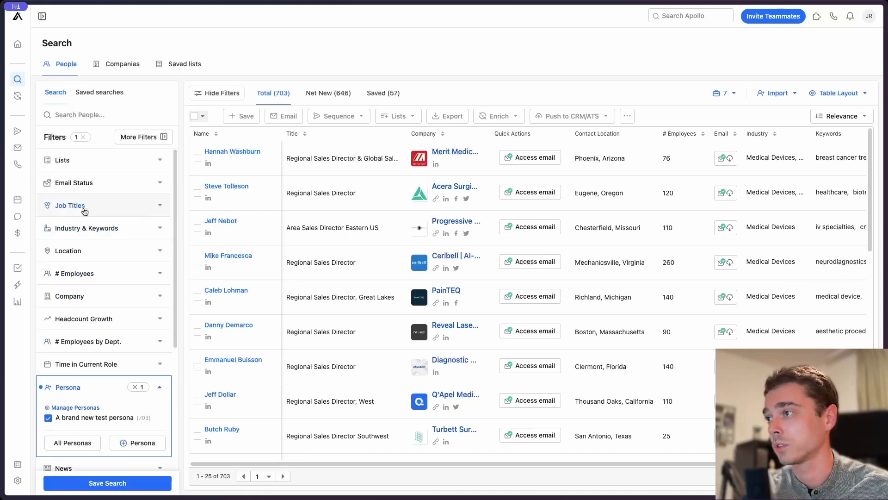
scroll(89, 324, down, 1)
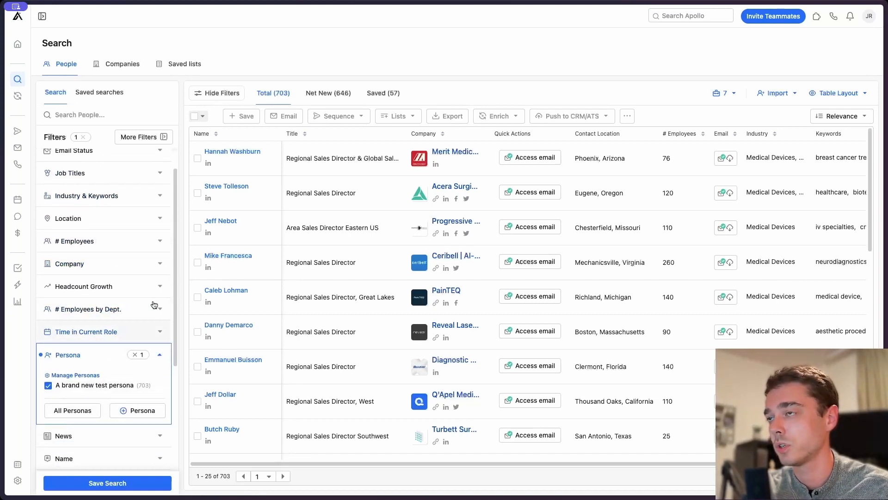
drag(253, 94, 292, 95)
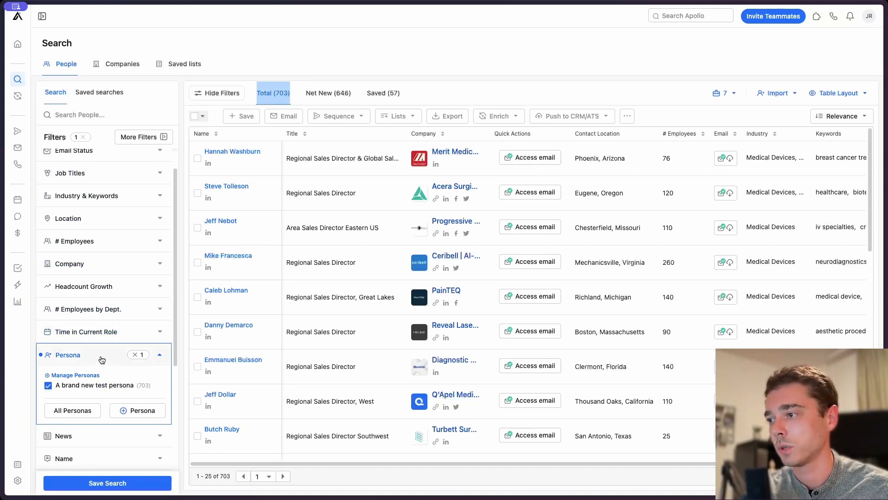
scroll(126, 357, down, 1)
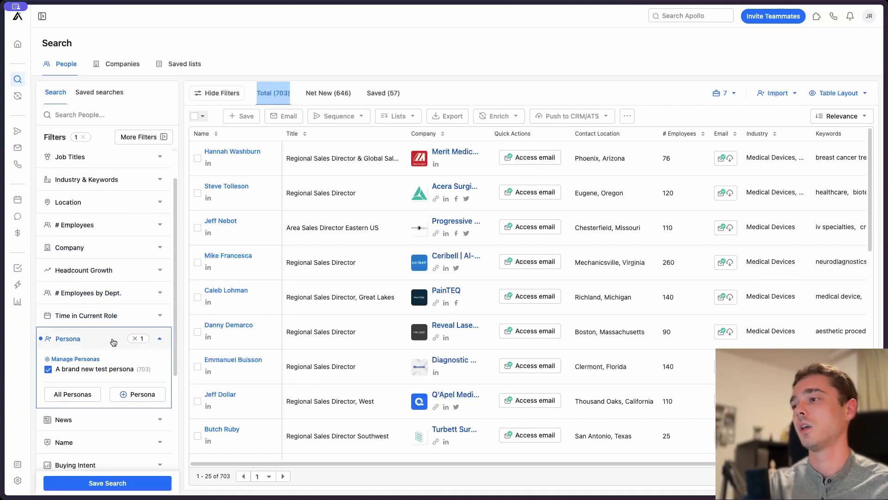
click(135, 338)
click(161, 342)
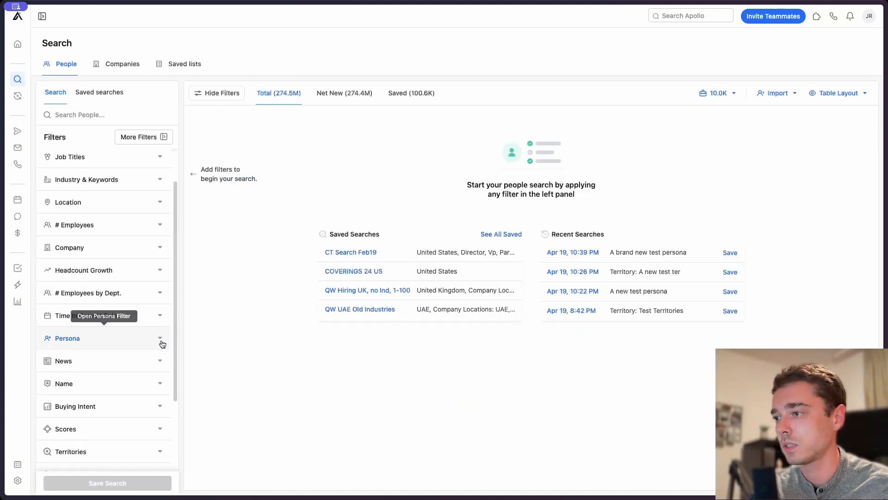
- Go from the Territories search filter to the territory settings and start creating a new territory
scroll(161, 347, down, 4)
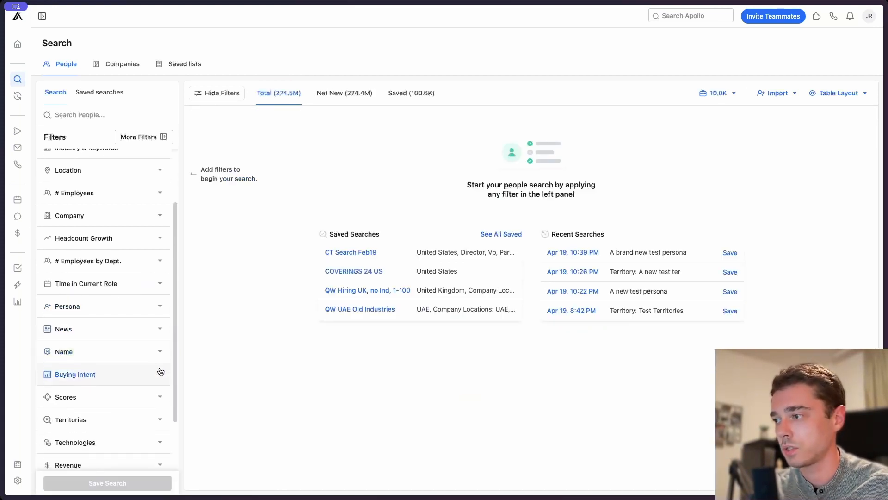
click(162, 378)
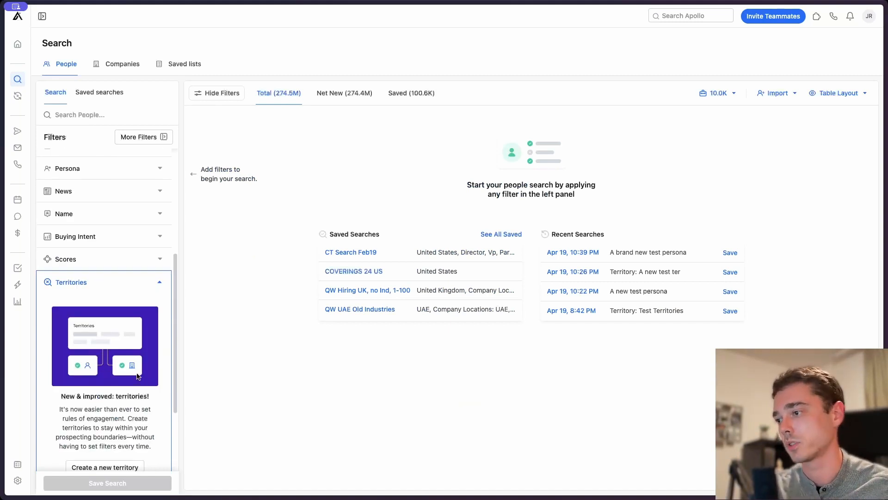
click(128, 401)
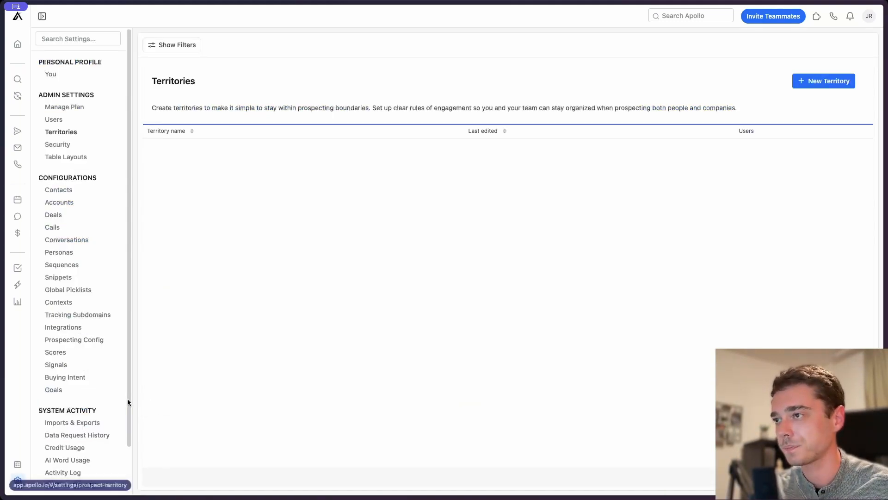
click(809, 86)
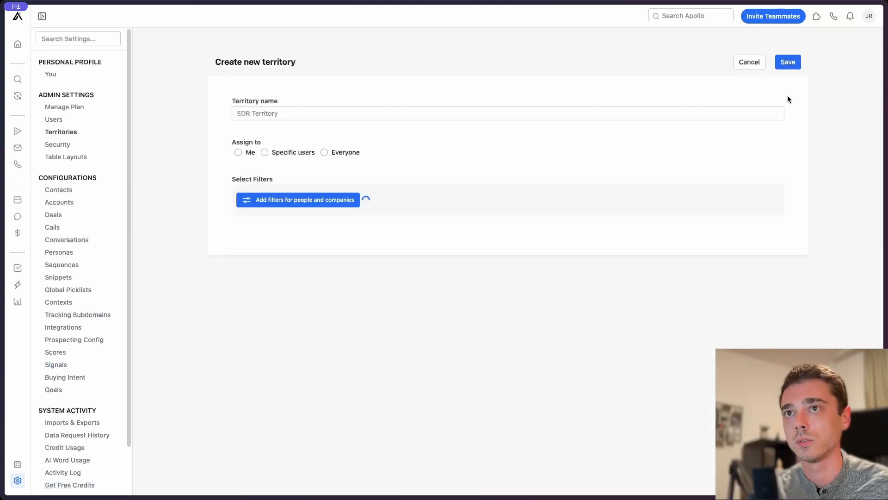
- Name the territory "A brand new territory" and assign it to Me
click(399, 110)
text(A brand new territory)
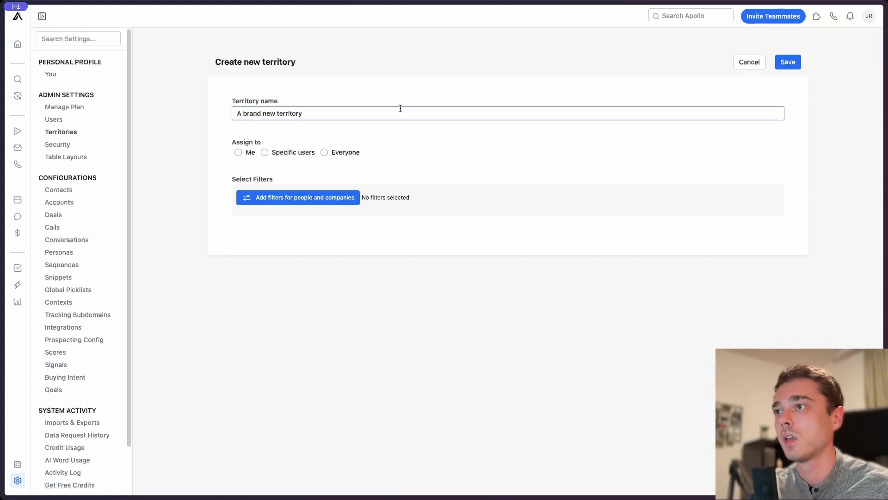
click(375, 127)
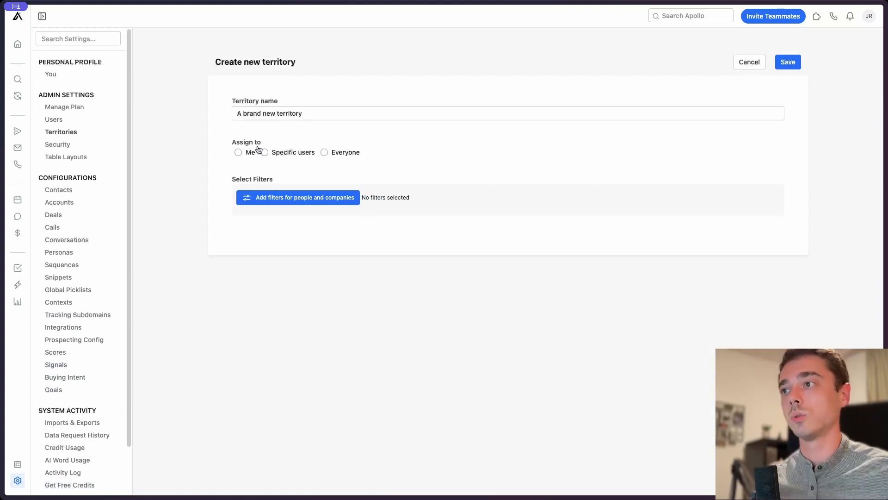
- Open the territory's people and company filter configuration, expand the full list of filters and browse it
click(336, 201)
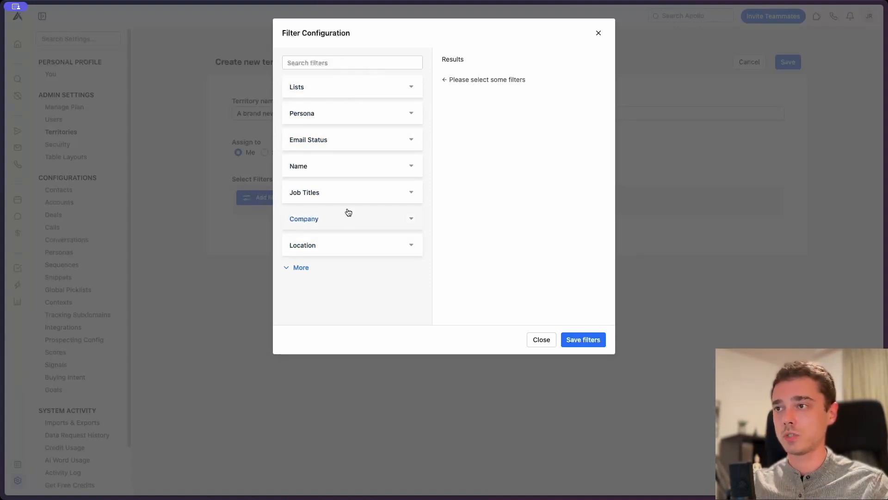
click(301, 268)
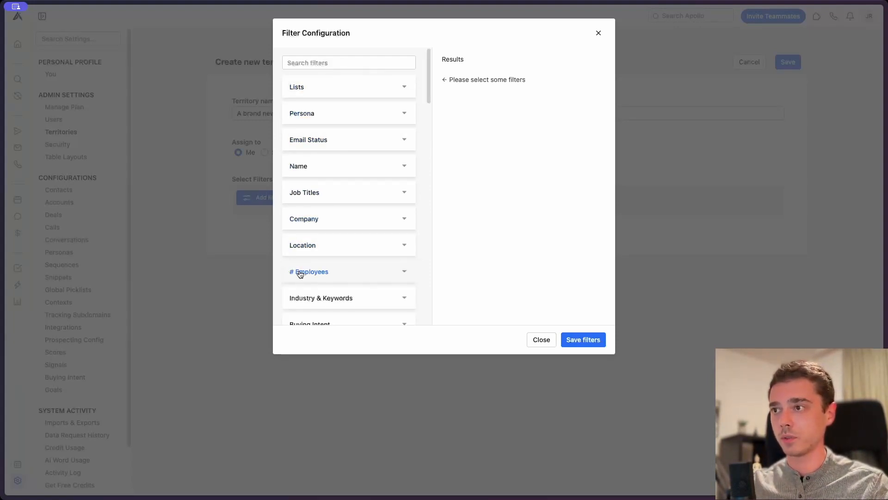
scroll(300, 273, down, 15)
scroll(361, 209, up, 2)
scroll(362, 210, up, 15)
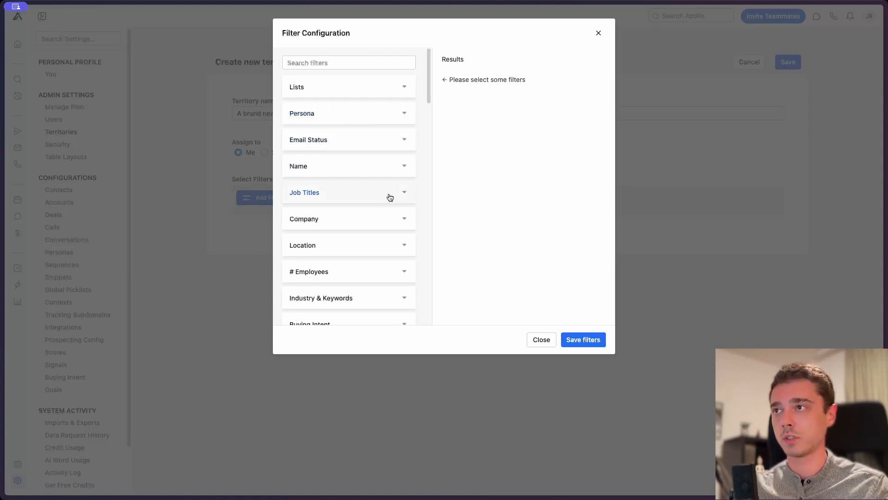
- Restrict the territory to Verified and Guessed email statuses and view the advanced confidence level options
click(377, 145)
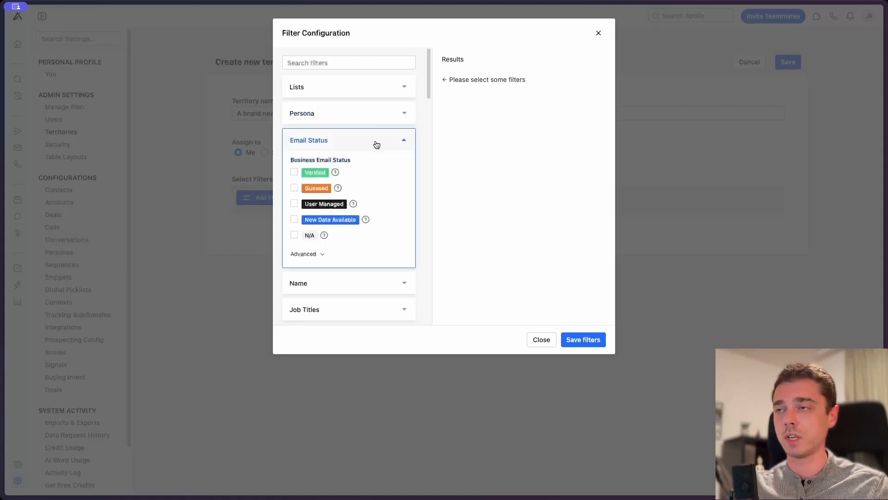
click(321, 173)
click(319, 187)
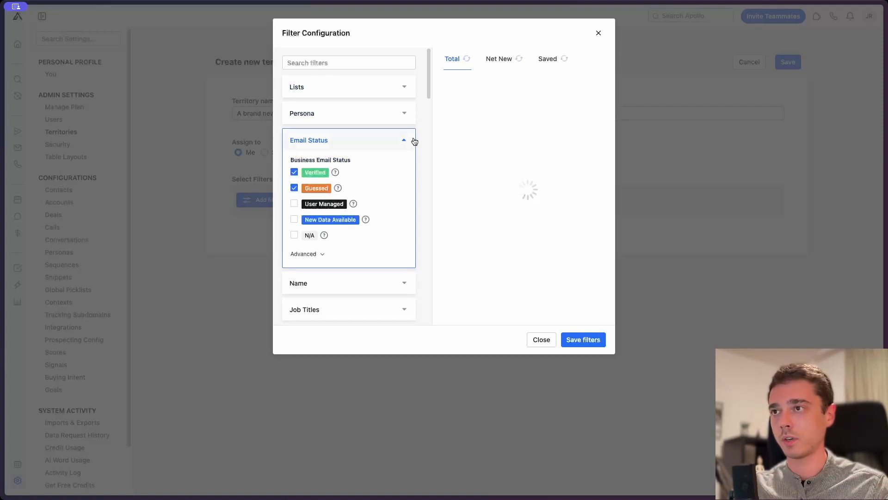
click(319, 254)
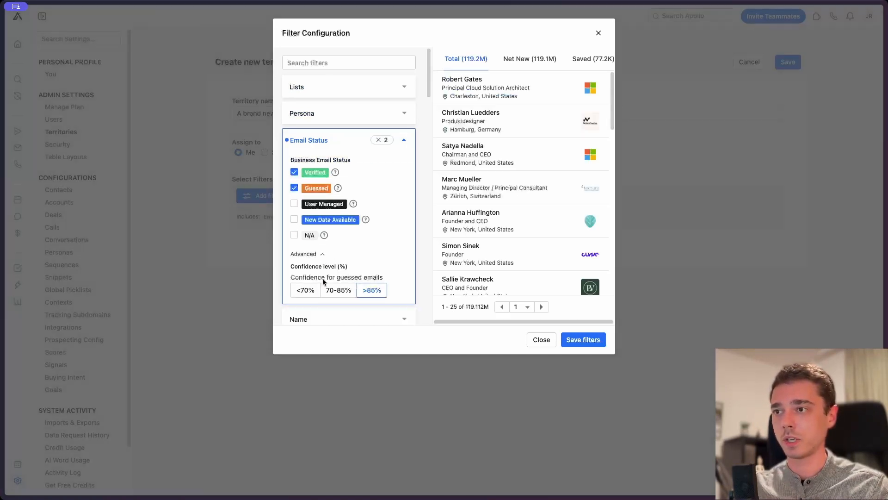
click(407, 144)
- Add "cmo" as the territory's job title filter
scroll(360, 198, down, 1)
click(361, 200)
text(cmo)
key(Return)
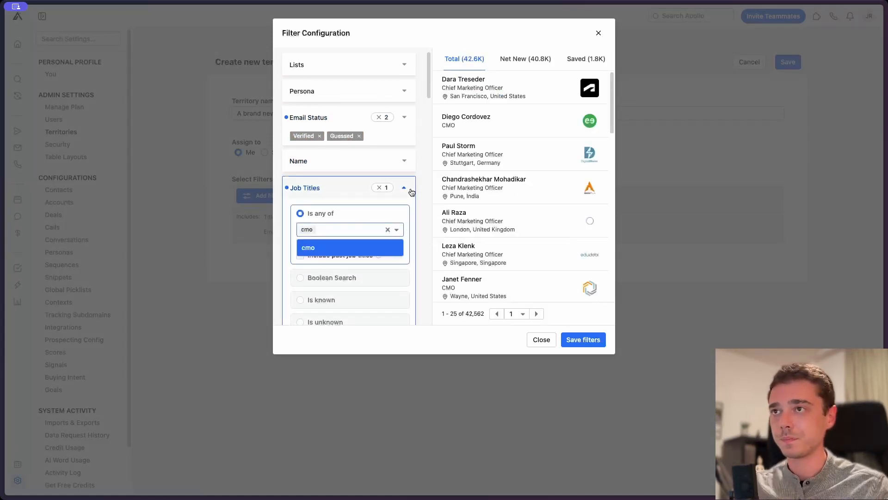
click(404, 187)
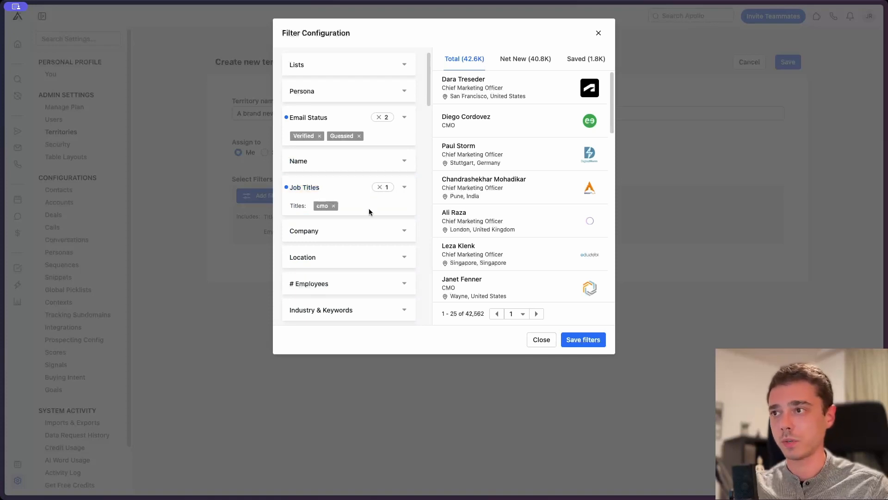
- Set the territory's Account HQ location to Canada
scroll(372, 217, down, 2)
click(389, 232)
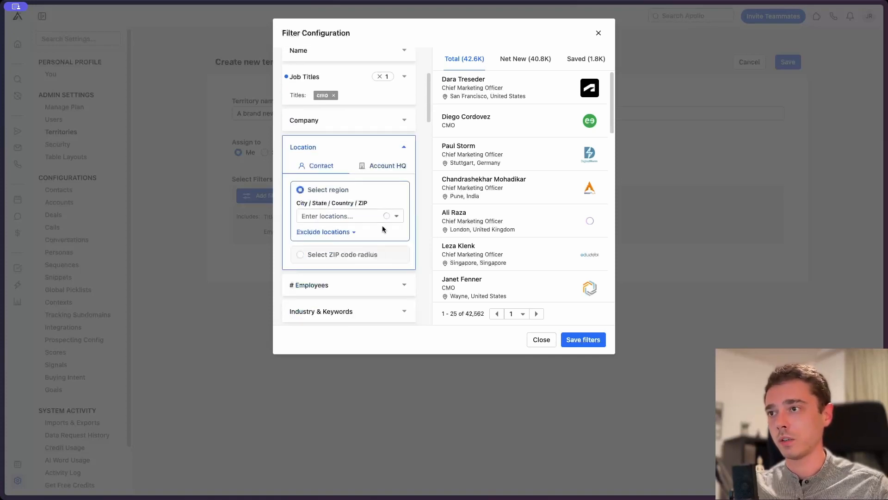
click(386, 170)
click(367, 215)
text(canada)
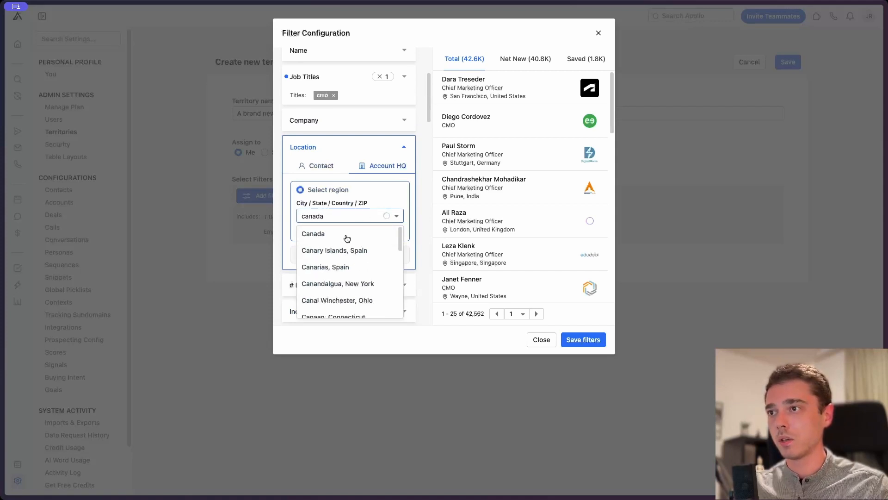
click(345, 235)
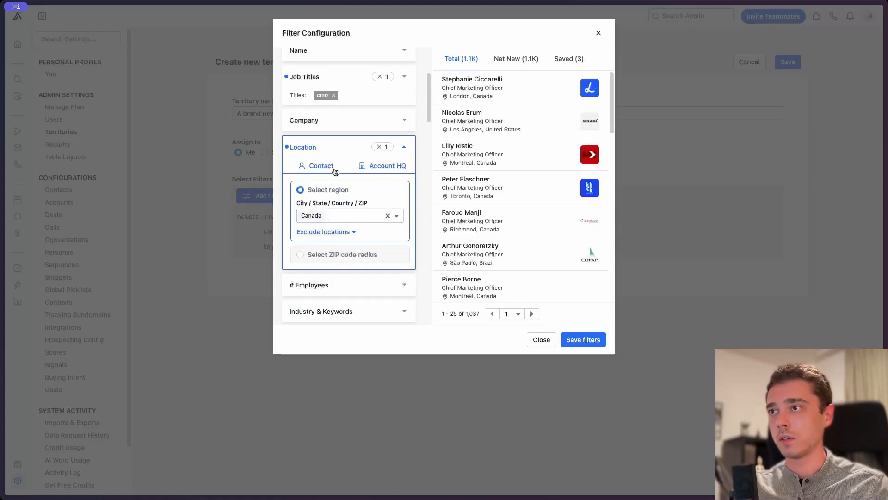
- Set the territory's Contact location to Canada and collapse the location filter
key(BackSpace)
click(337, 215)
text(cana)
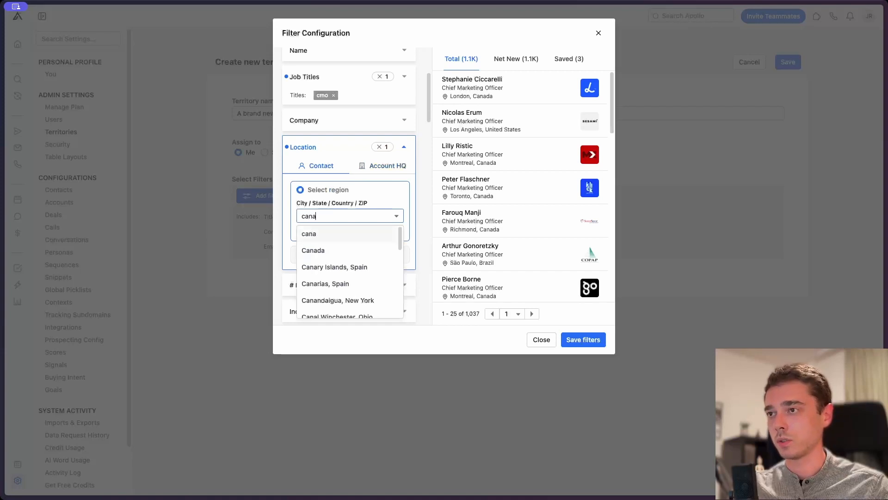
text(da)
click(341, 231)
click(404, 147)
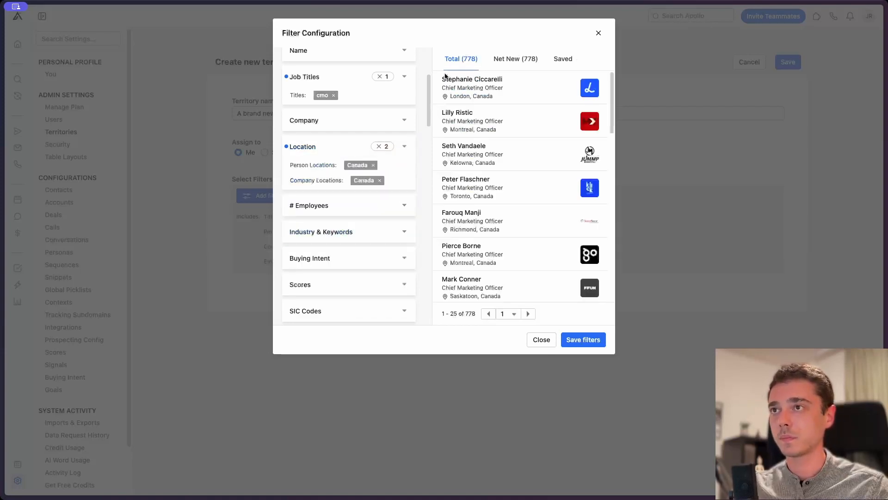
- Examine the employee filter and the remaining filters available for the territory, through to the contact source and phone status options
click(404, 209)
click(405, 206)
scroll(361, 208, down, 1)
scroll(327, 231, down, 5)
scroll(380, 137, up, 1)
scroll(353, 193, down, 3)
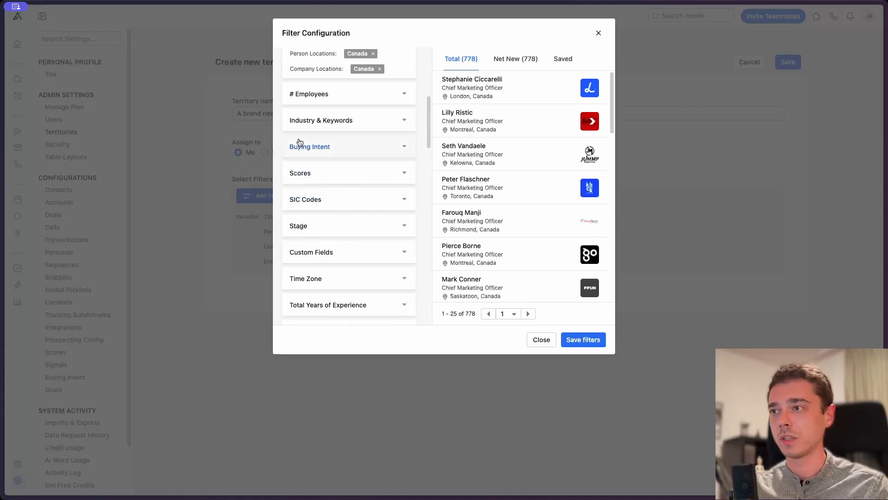
scroll(333, 166, down, 8)
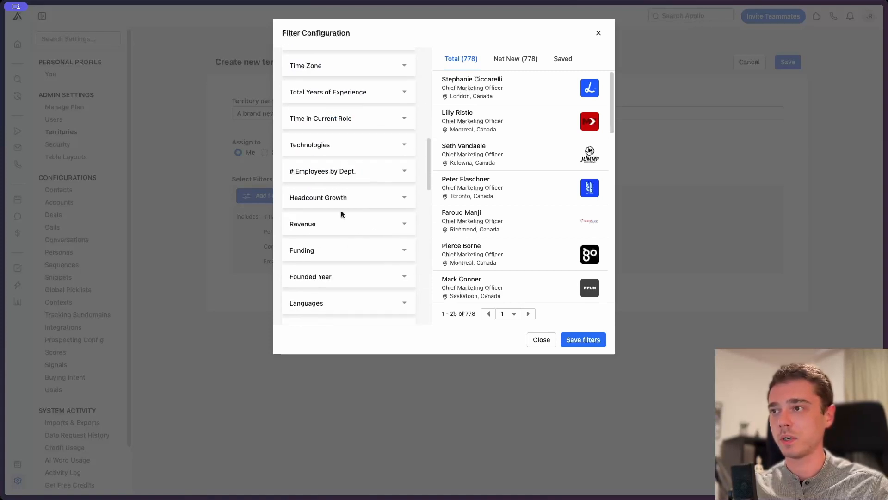
scroll(338, 130, down, 4)
scroll(347, 185, down, 6)
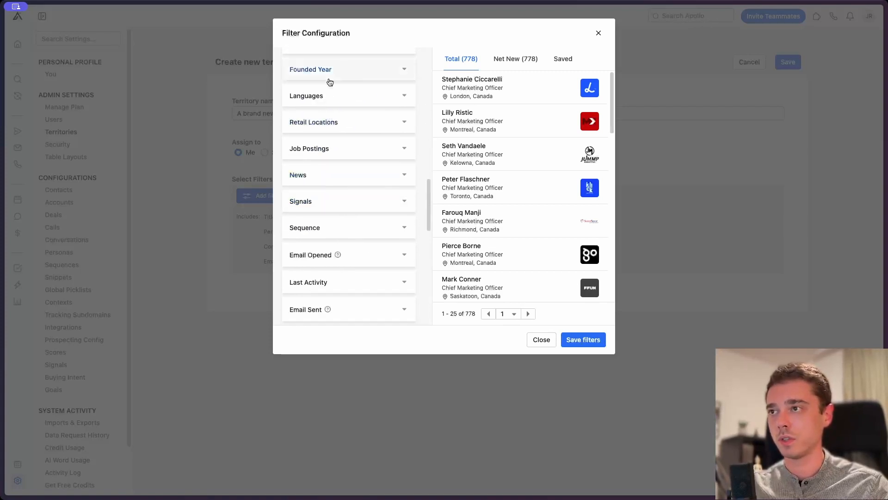
scroll(349, 188, down, 2)
scroll(359, 202, down, 9)
scroll(388, 226, down, 8)
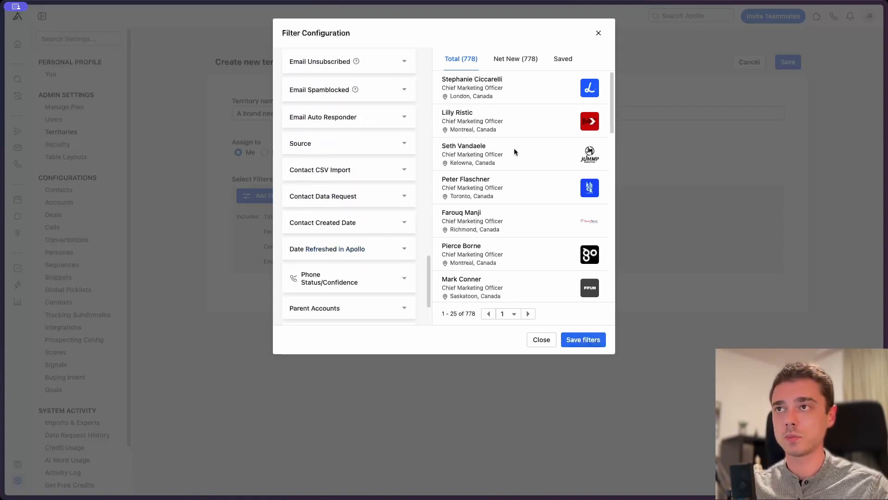
- Save the territory with its filters and restrict the people search to the territory "A brand new territory"
click(588, 340)
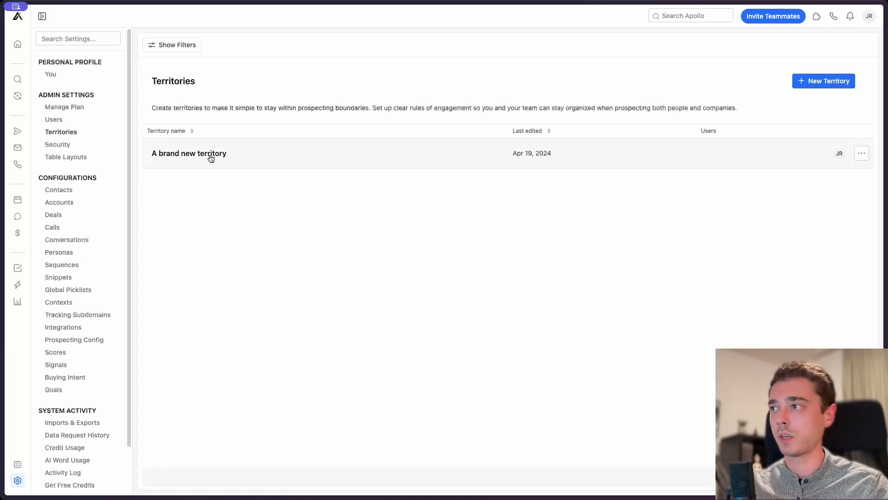
click(20, 80)
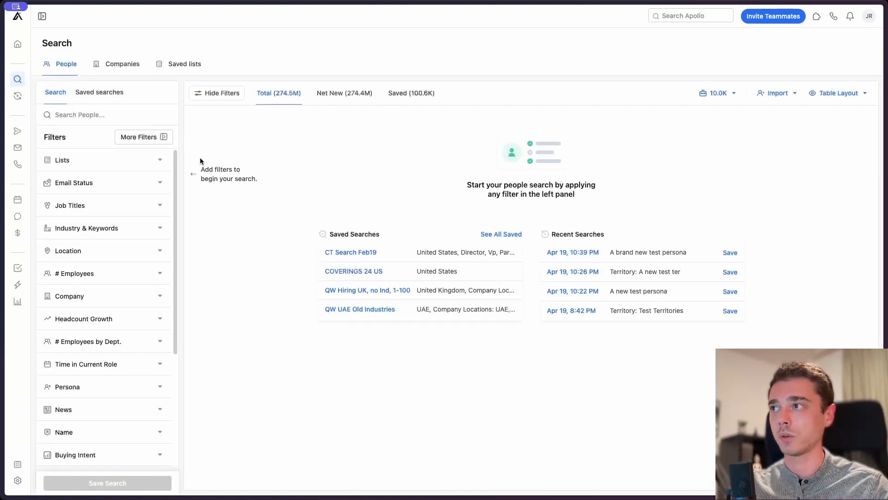
scroll(107, 214, down, 3)
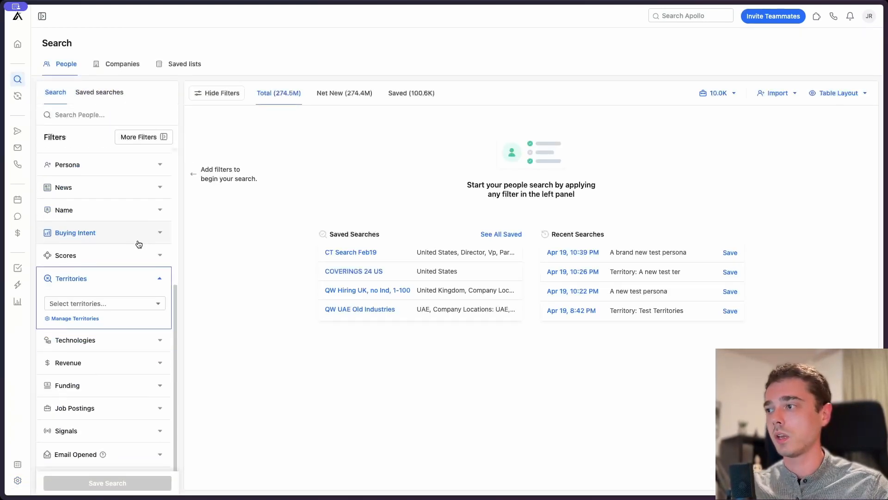
click(126, 302)
click(107, 321)
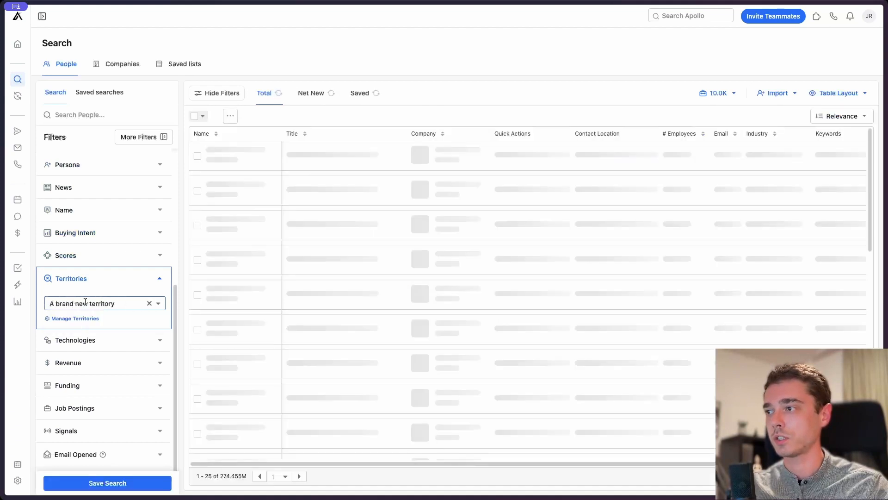
drag(255, 94, 296, 95)
click(298, 77)
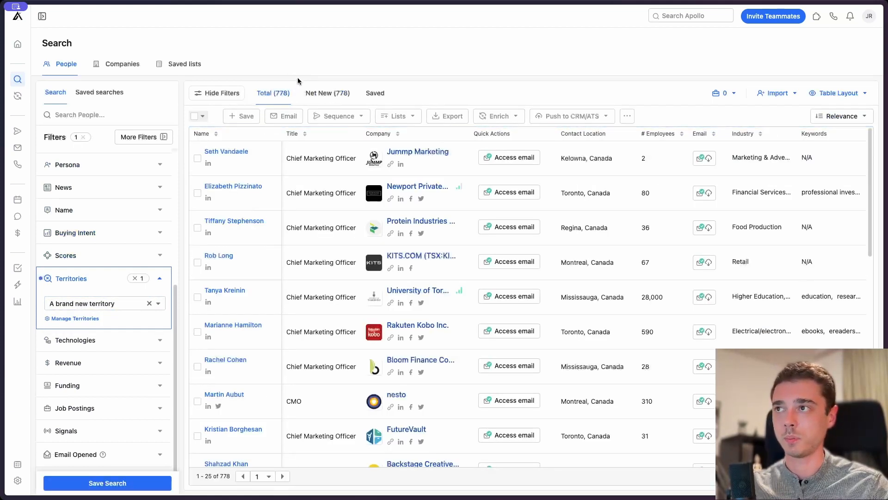
- Clear the territory filter from the people search and open the signal management page from the Signals filter
click(166, 285)
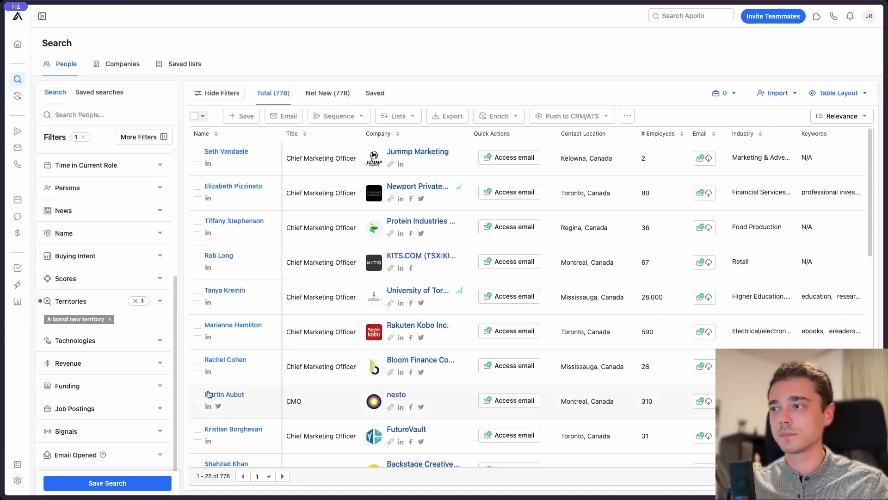
click(138, 301)
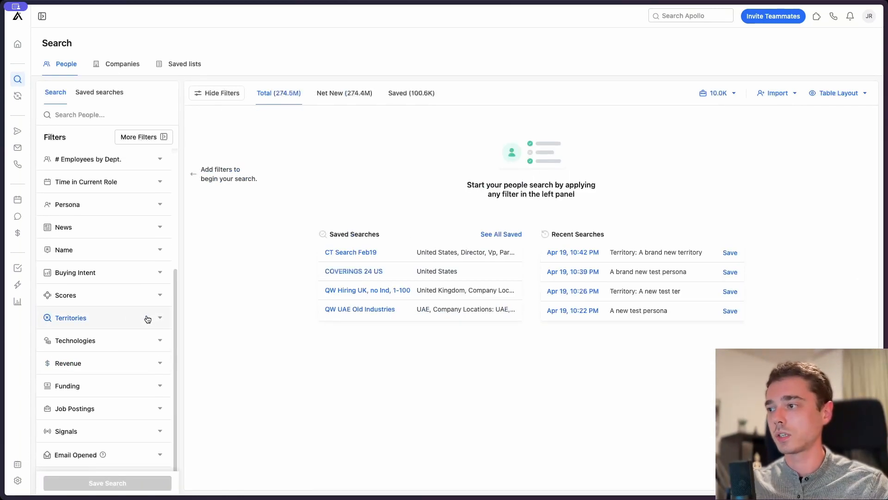
click(132, 428)
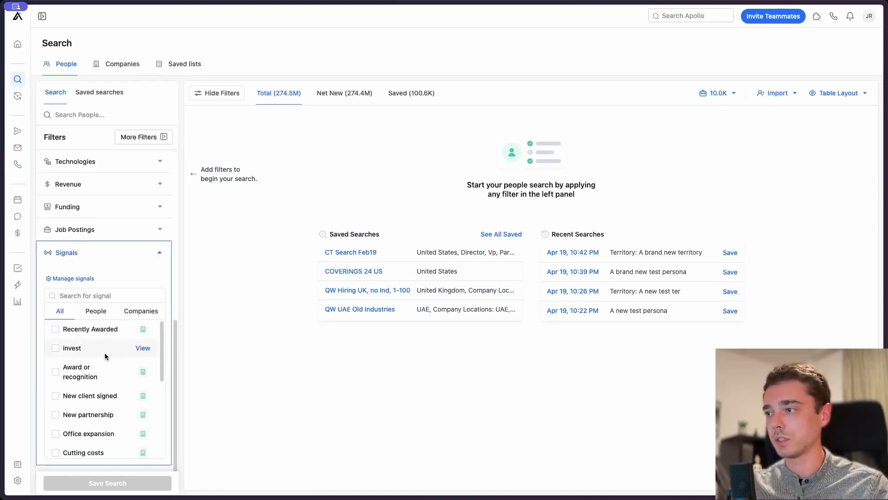
scroll(104, 358, down, 2)
scroll(111, 365, down, 1)
click(83, 282)
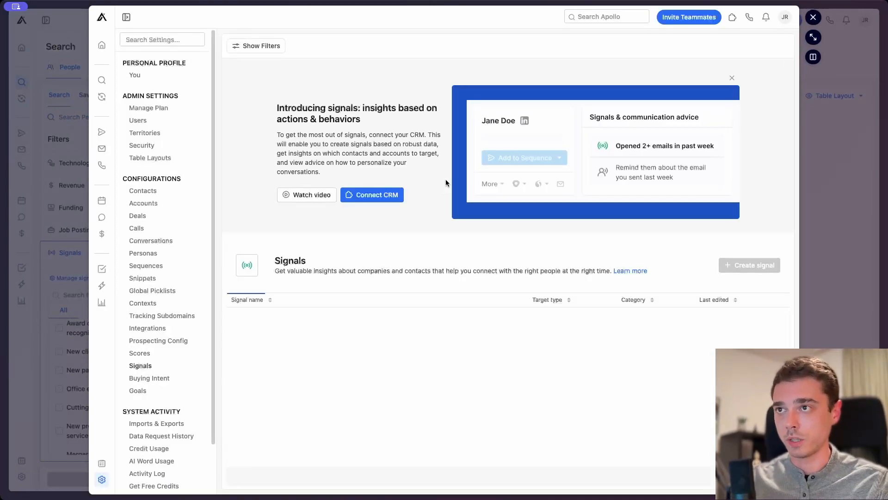
scroll(577, 277, down, 1)
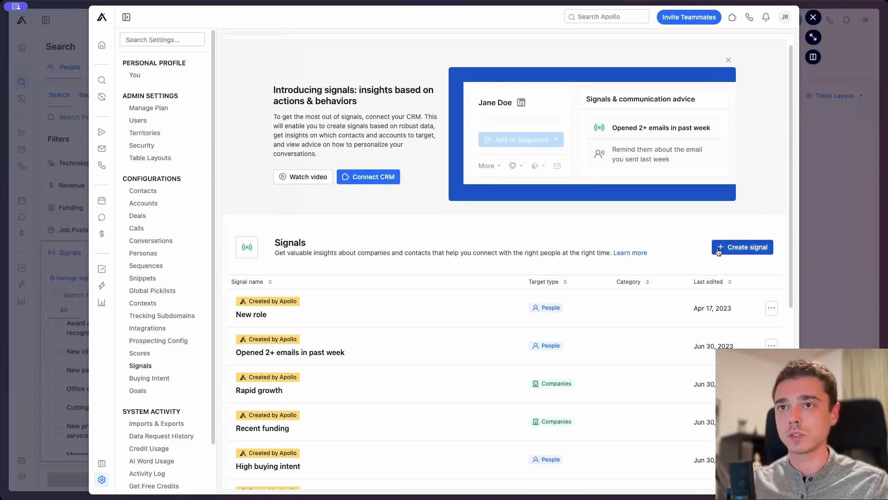
click(718, 250)
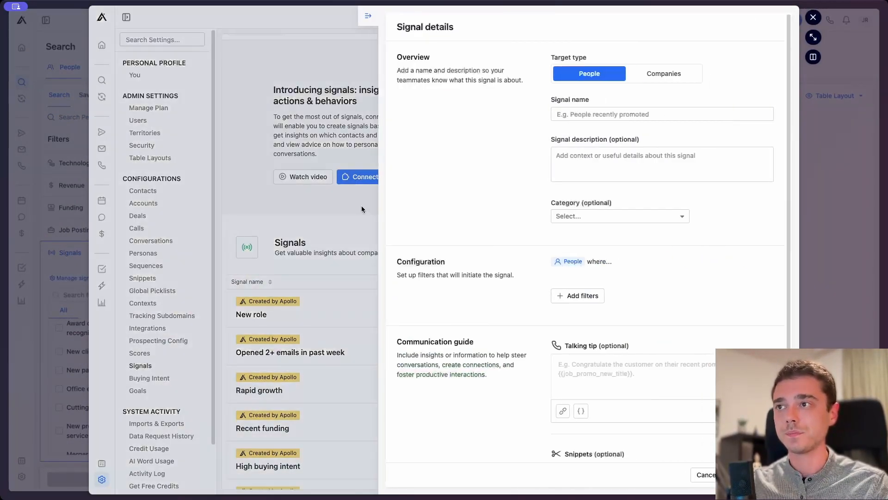
click(360, 173)
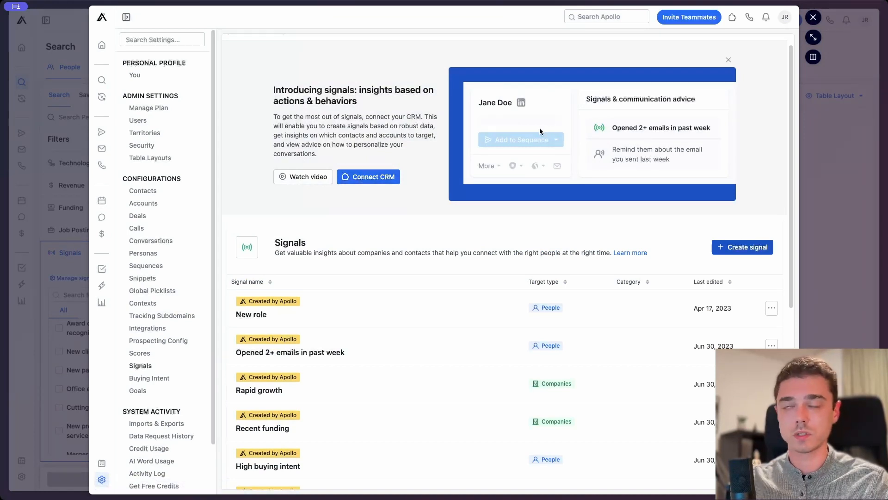
scroll(422, 205, down, 1)
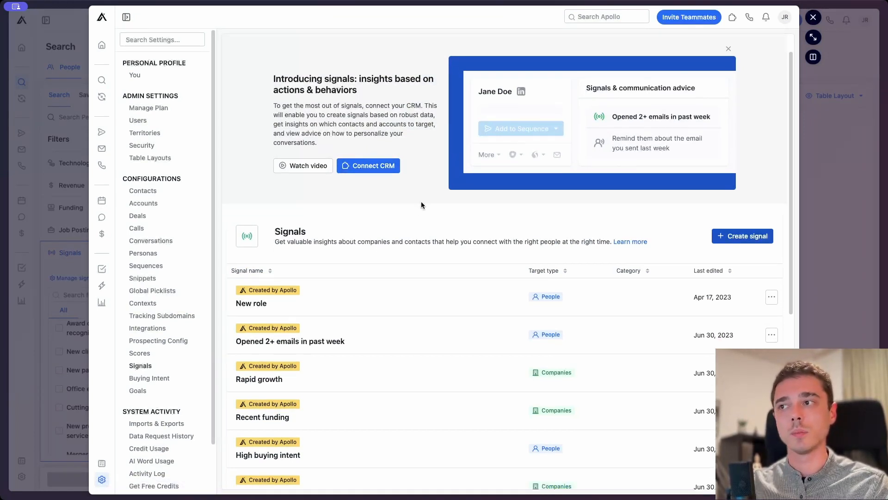
- Create a Companies signal named "News Launch" with the description "Companies that launched a new product or service"
click(746, 238)
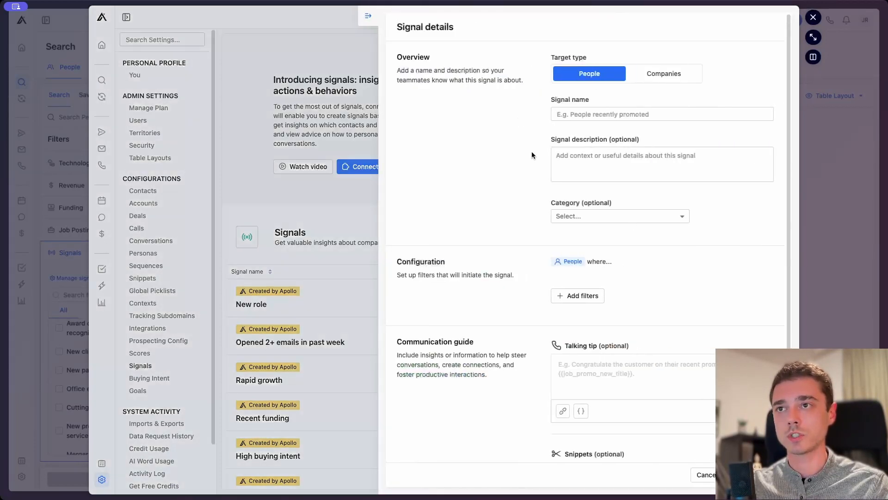
click(633, 84)
click(647, 108)
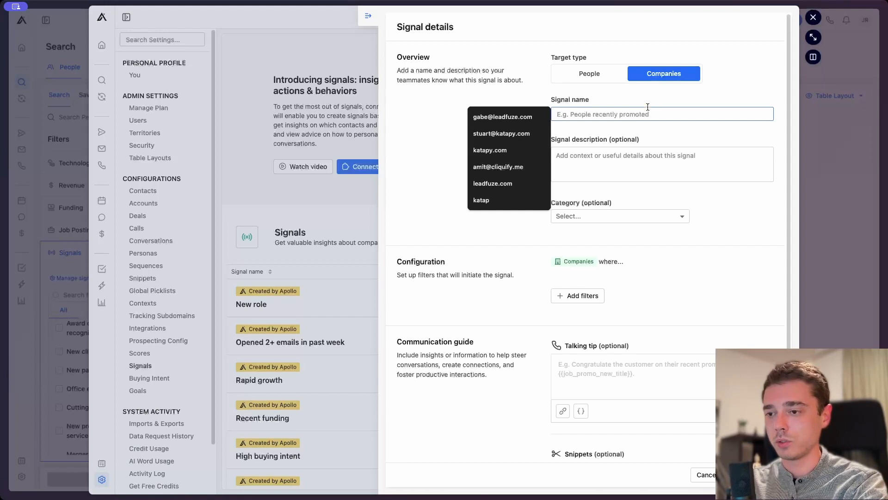
text(News Launch)
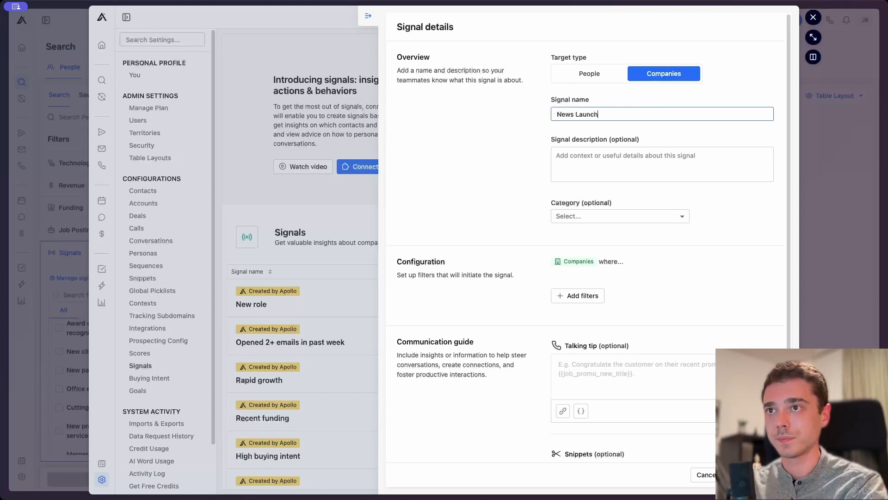
click(665, 165)
text(Companies that launched a new product or service)
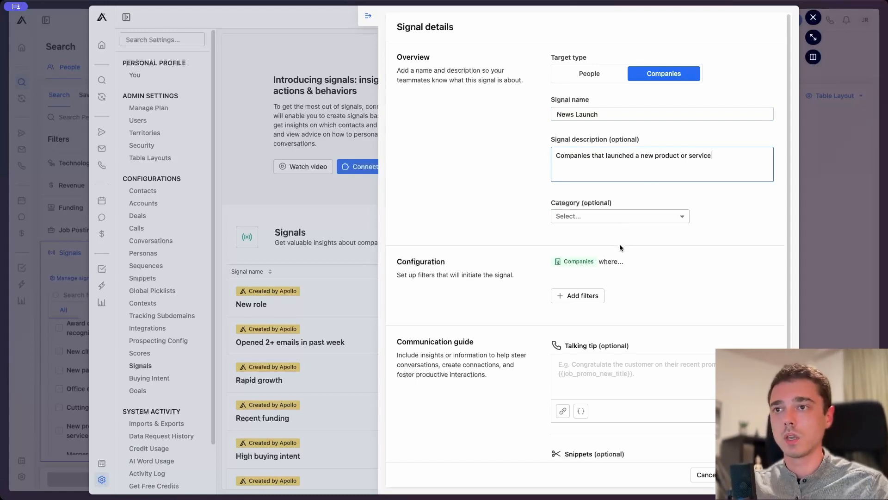
- Add a News filter to the signal for the Launches option under New Offering
click(586, 295)
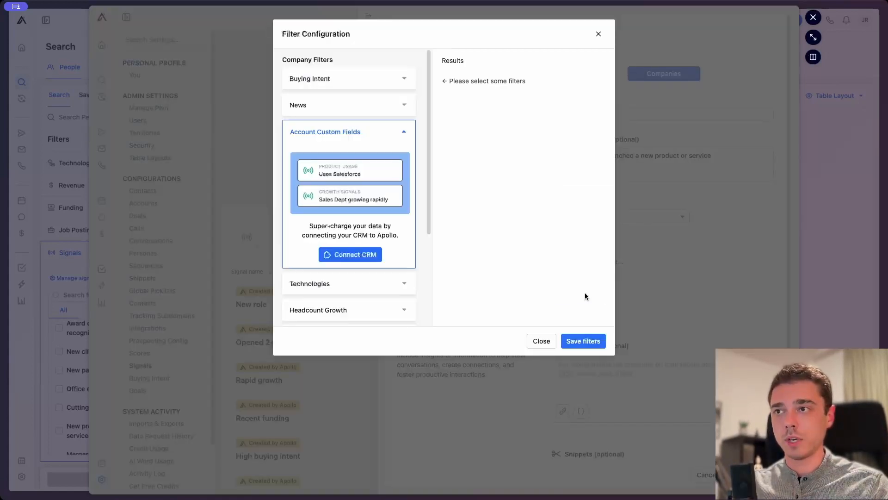
click(404, 132)
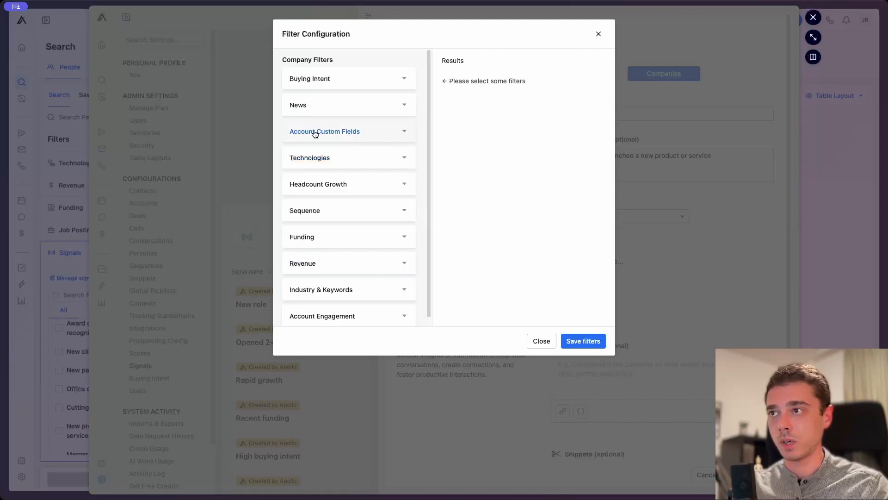
scroll(368, 139, down, 1)
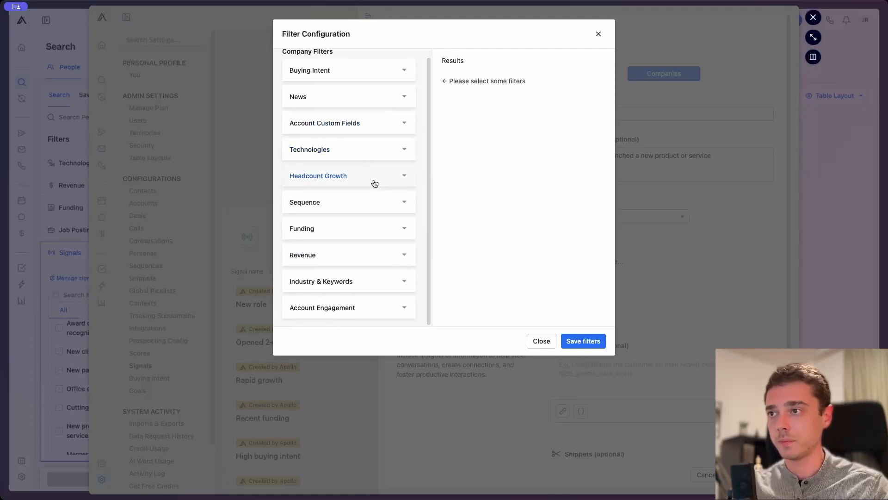
scroll(382, 211, up, 1)
click(401, 105)
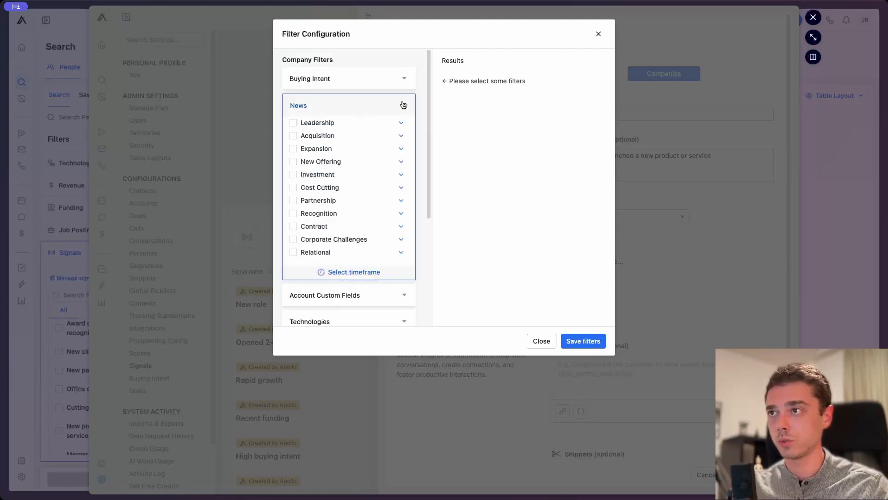
click(400, 161)
click(330, 174)
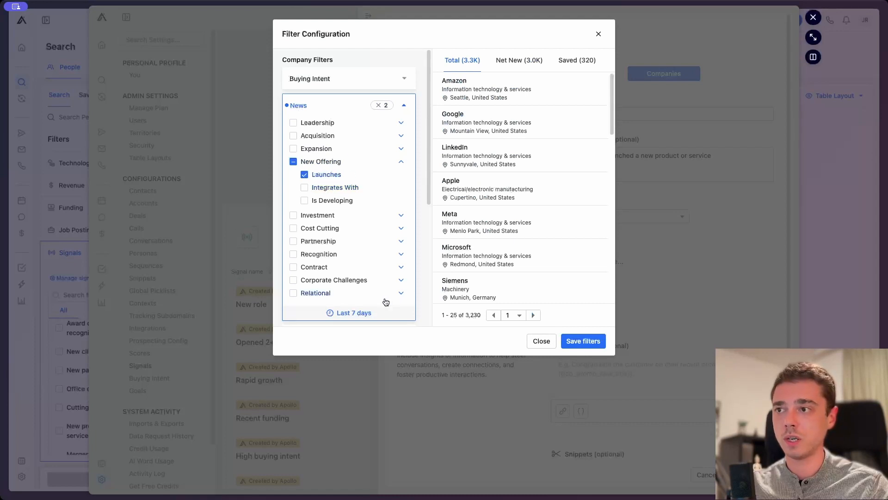
- Set the News filter's timeframe to the last 30 days and collapse the filter
click(362, 314)
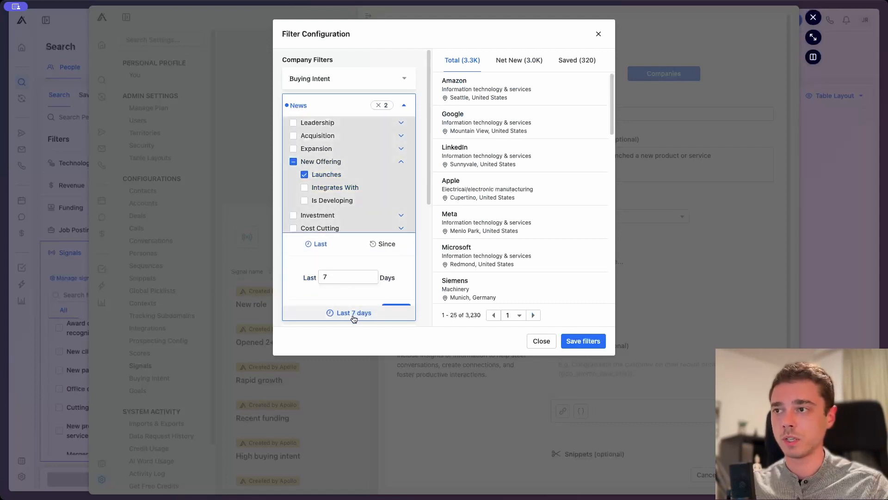
click(346, 265)
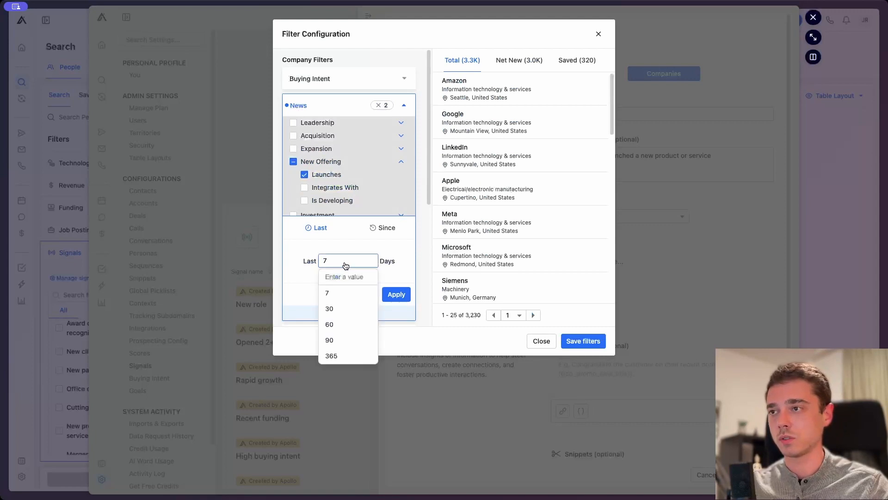
click(347, 308)
click(399, 294)
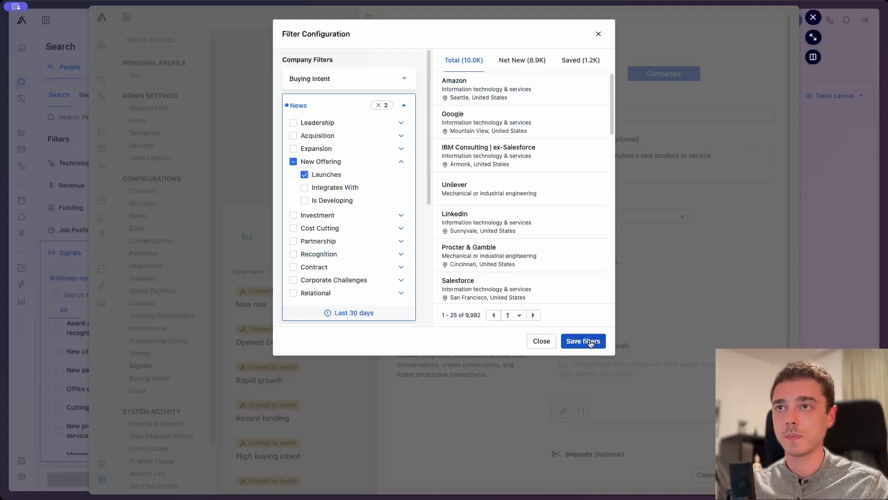
click(403, 105)
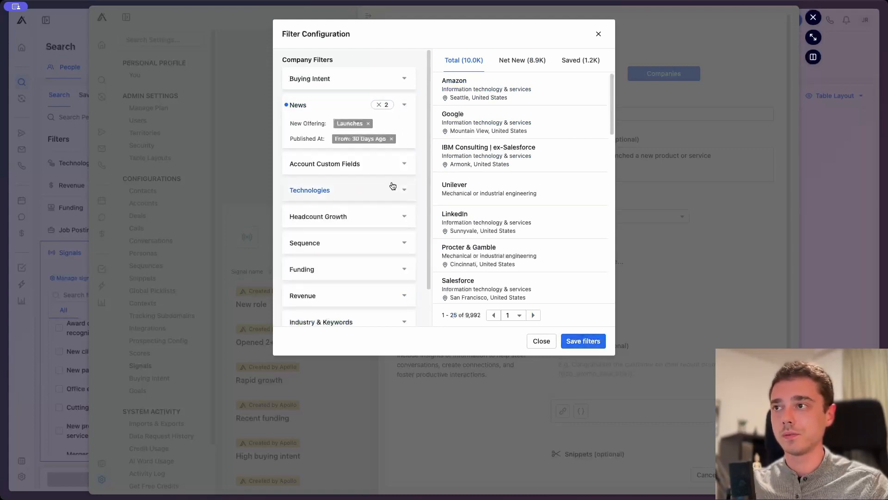
- Examine the options of the News, Buying Intent, Account Custom Fields and Technologies company filters
click(410, 105)
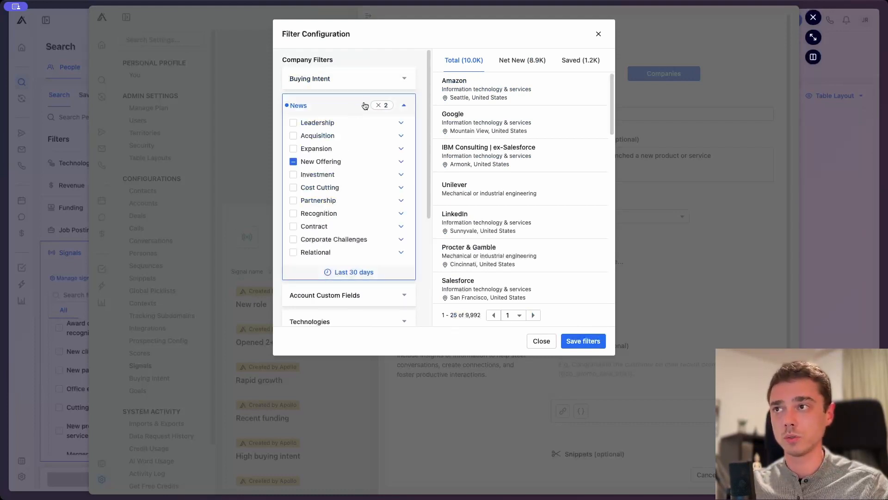
click(403, 105)
click(403, 79)
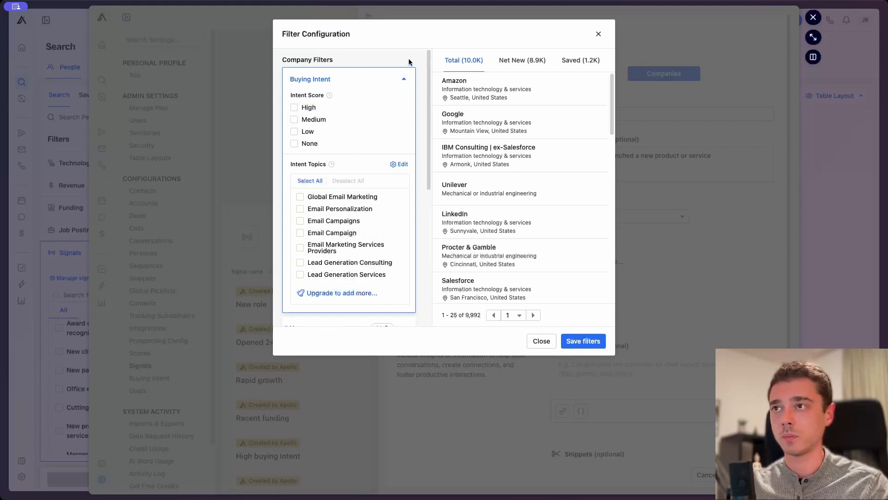
click(410, 80)
mouse_move(363, 80)
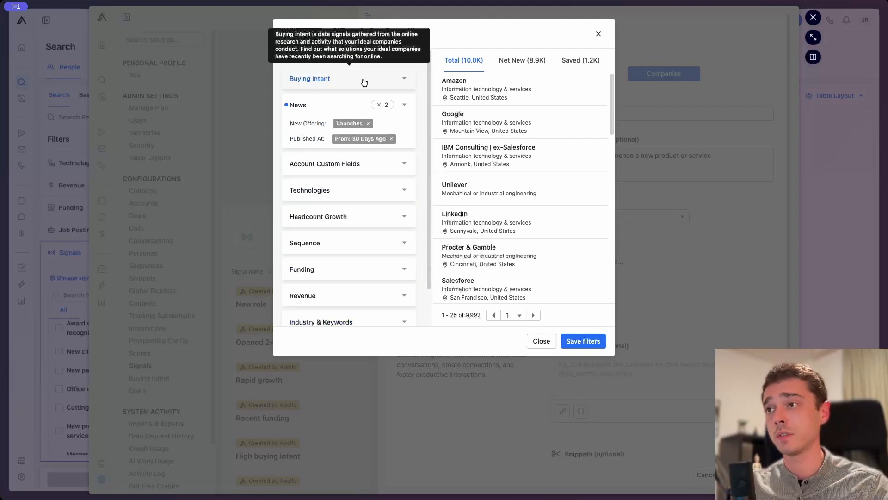
click(394, 171)
click(398, 167)
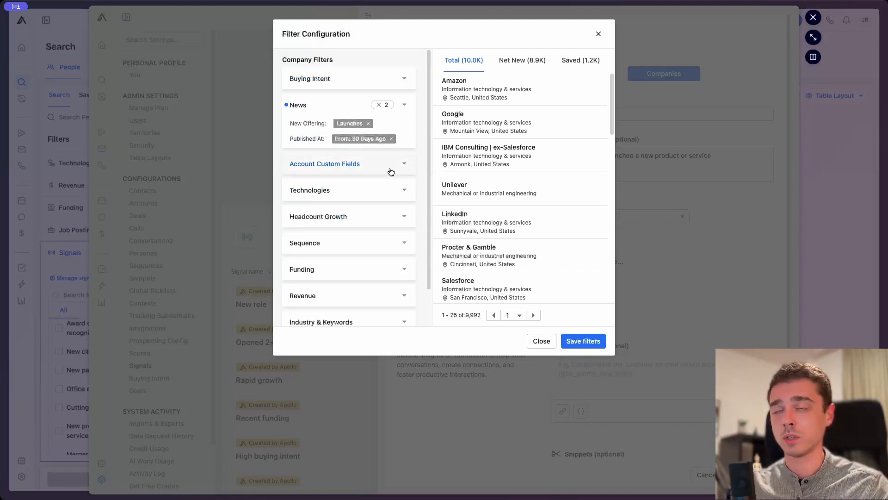
click(391, 185)
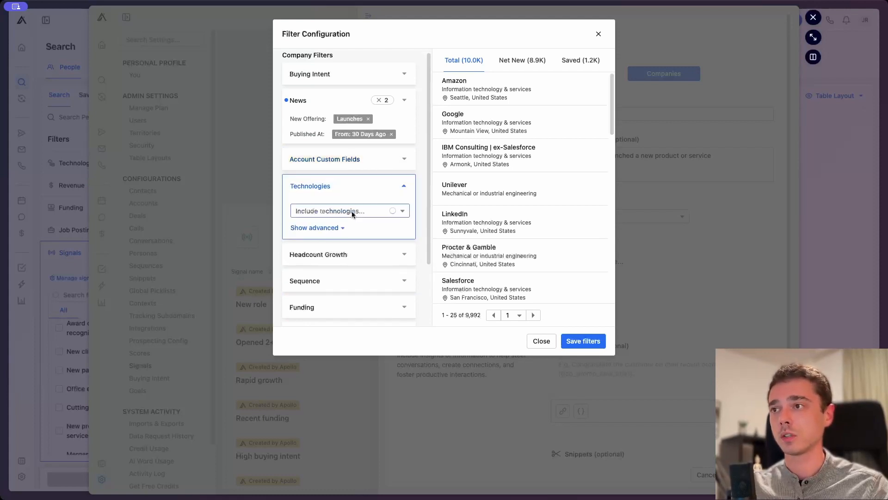
click(394, 185)
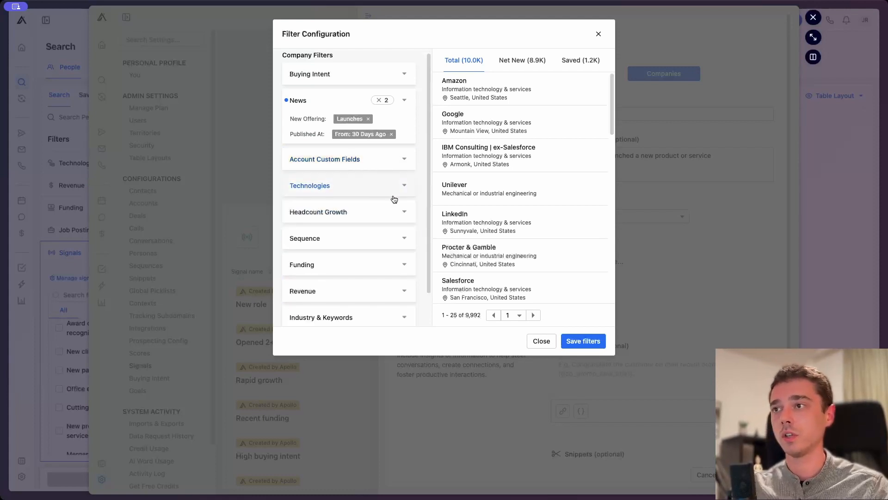
- Check the remaining company filters and save the signal's filter configuration
scroll(392, 217, down, 3)
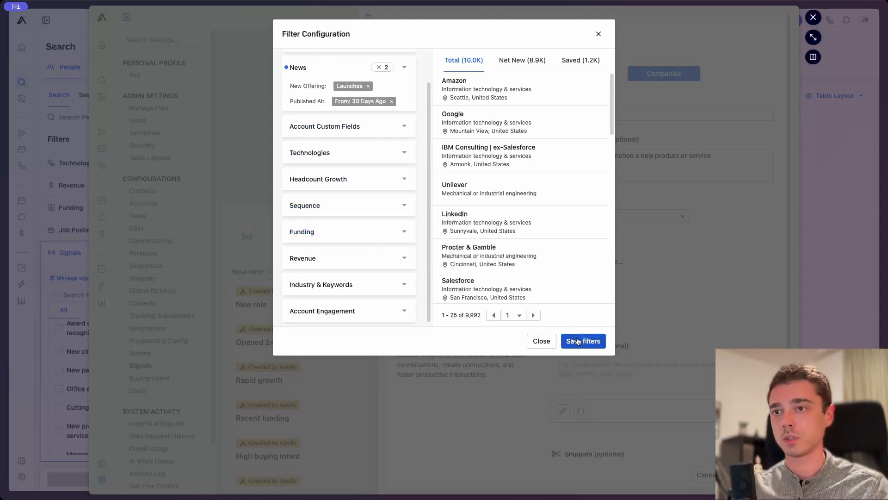
scroll(387, 240, up, 3)
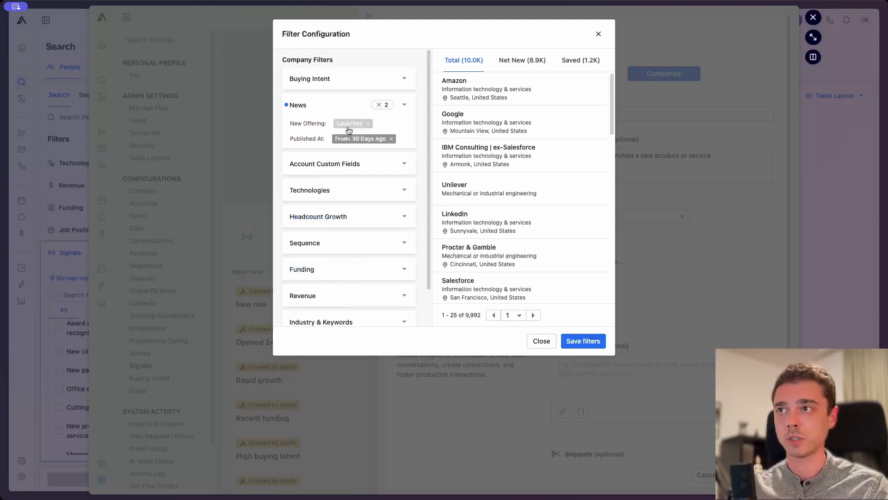
click(585, 342)
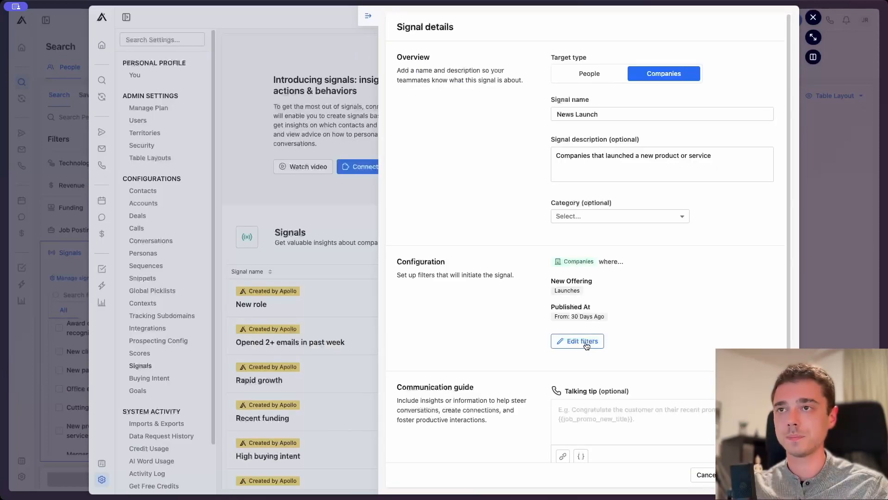
- Review the News Launch signal's details, save the signal and check it in the signals list
scroll(601, 277, down, 2)
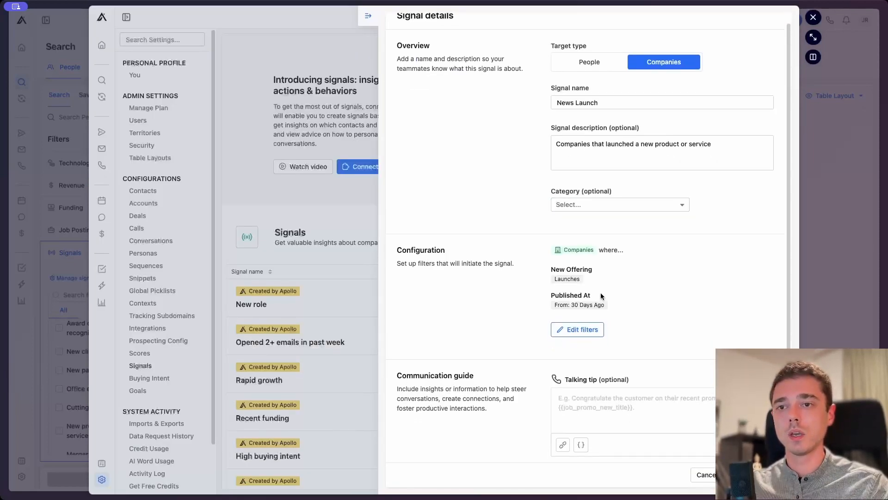
click(583, 322)
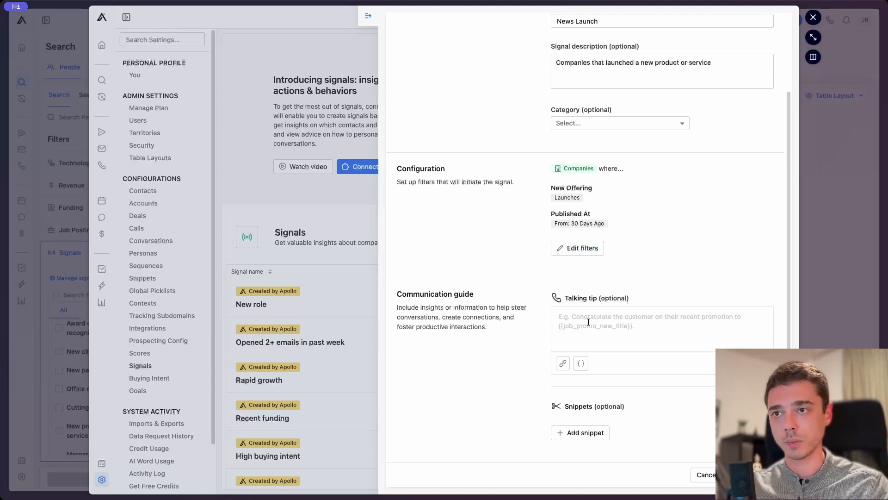
scroll(574, 318, up, 2)
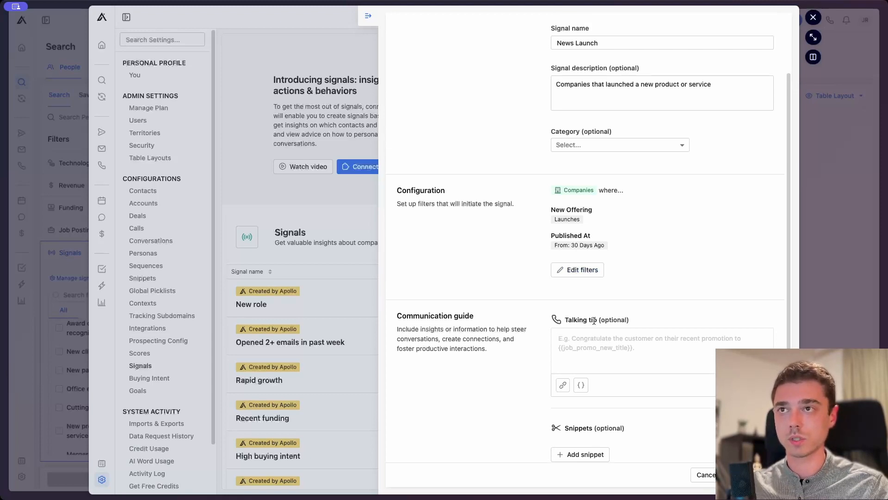
scroll(586, 357, down, 2)
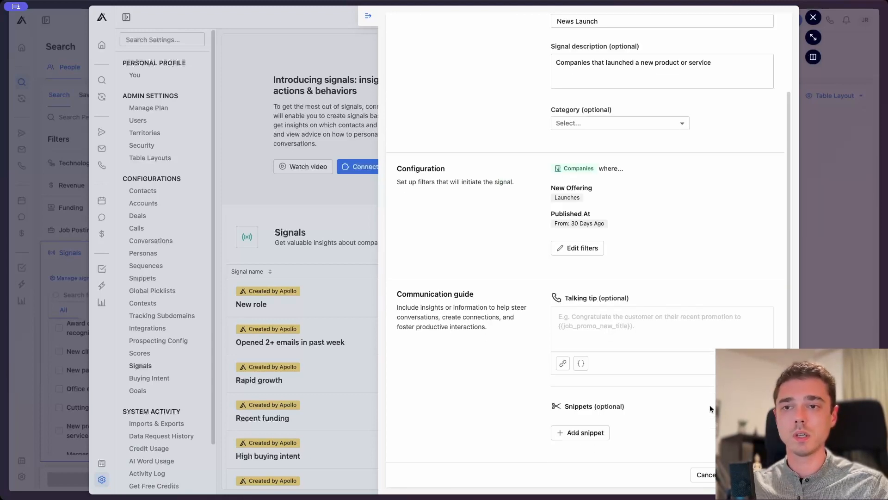
click(751, 474)
scroll(498, 301, down, 7)
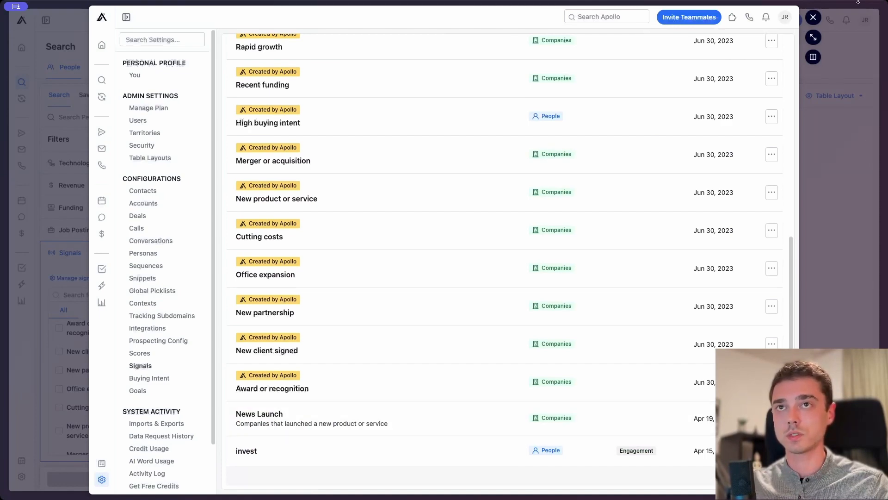
- Return to the people search, reload it and expand the Signals filter to check for the News Launch signal
click(815, 17)
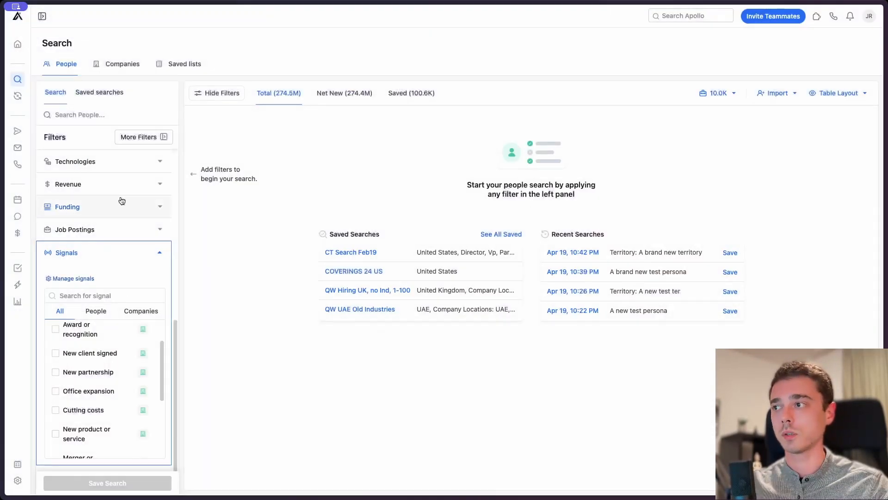
click(142, 253)
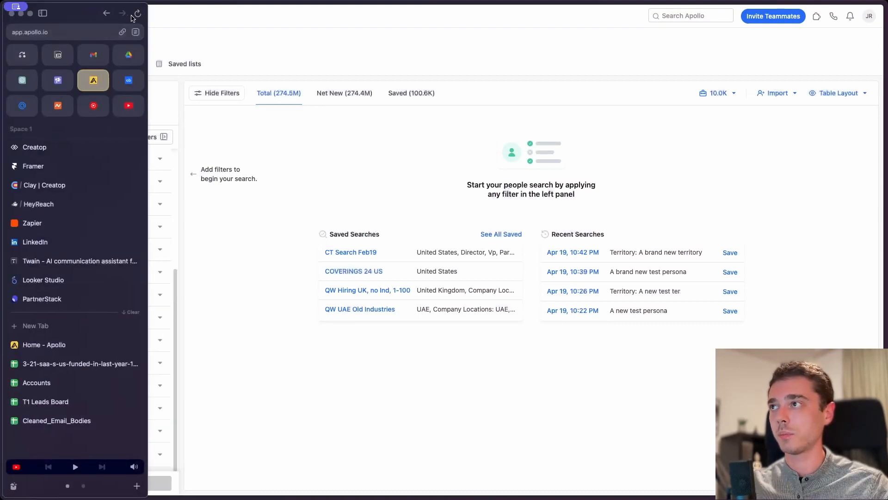
key(super+r)
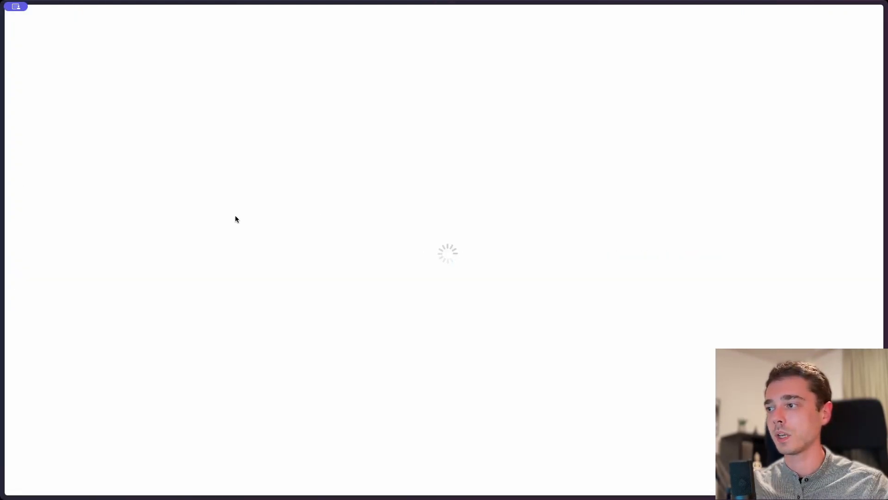
scroll(153, 281, down, 4)
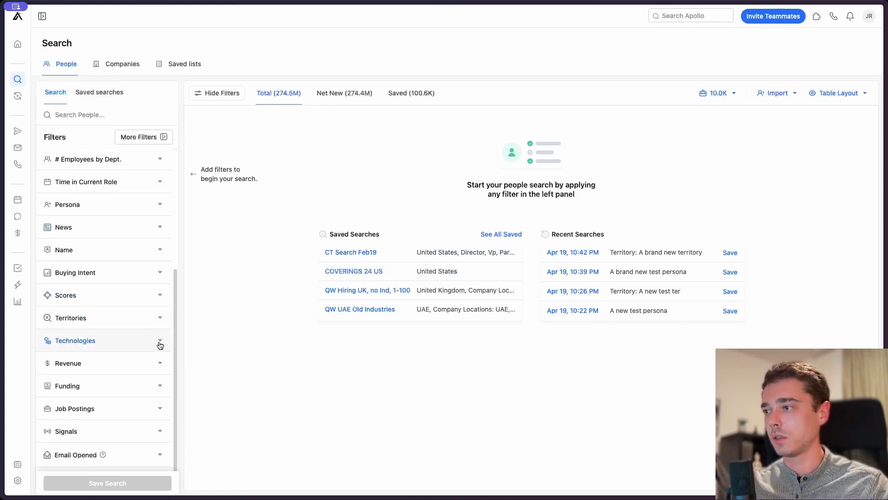
click(157, 429)
scroll(148, 414, down, 3)
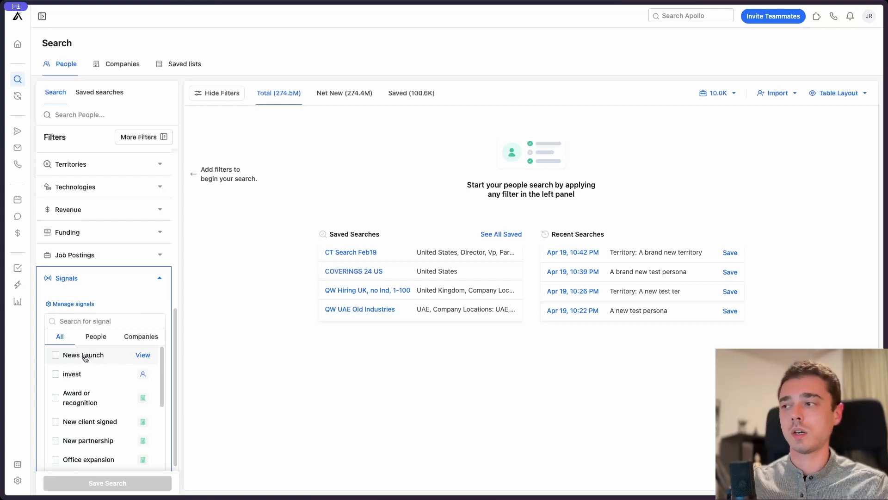
- Create another signal from the signals management page with target type People and the name Recently Promoted
click(81, 304)
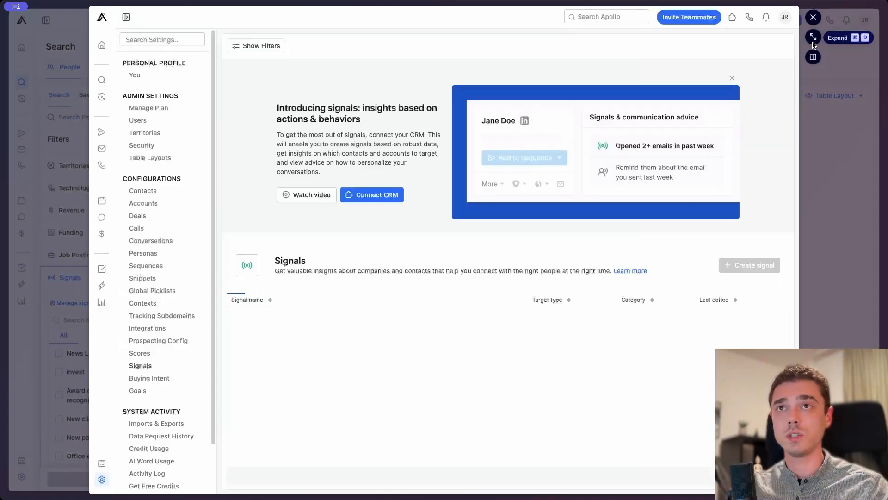
scroll(641, 270, down, 2)
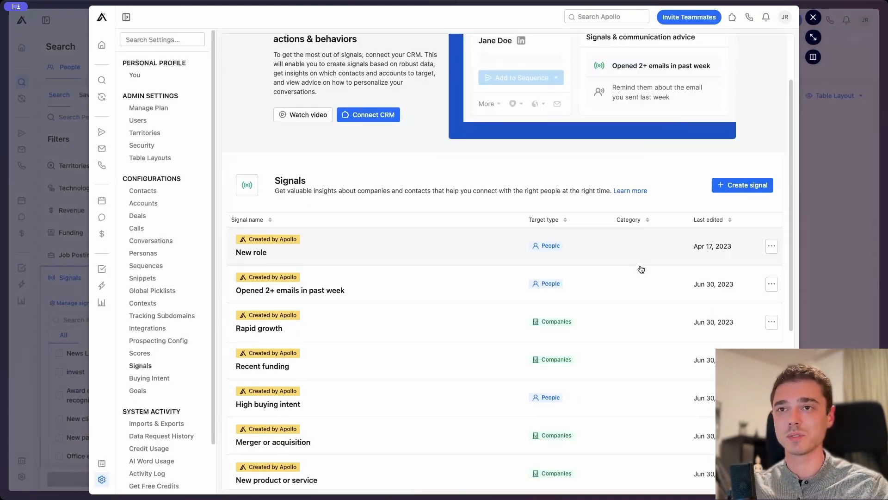
click(730, 186)
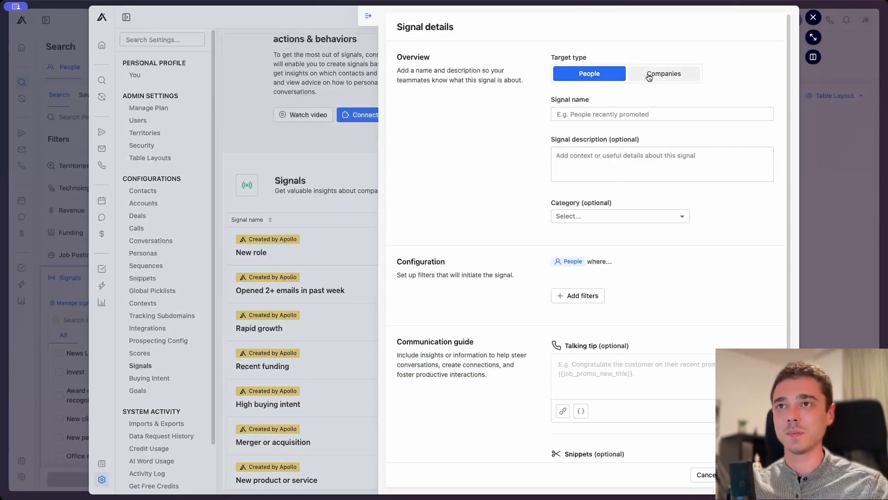
click(662, 75)
click(634, 137)
click(590, 74)
click(600, 114)
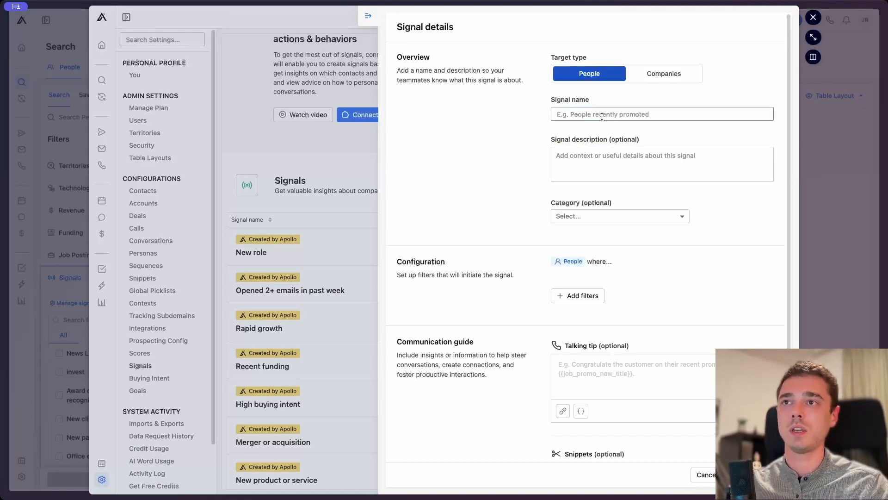
click(603, 115)
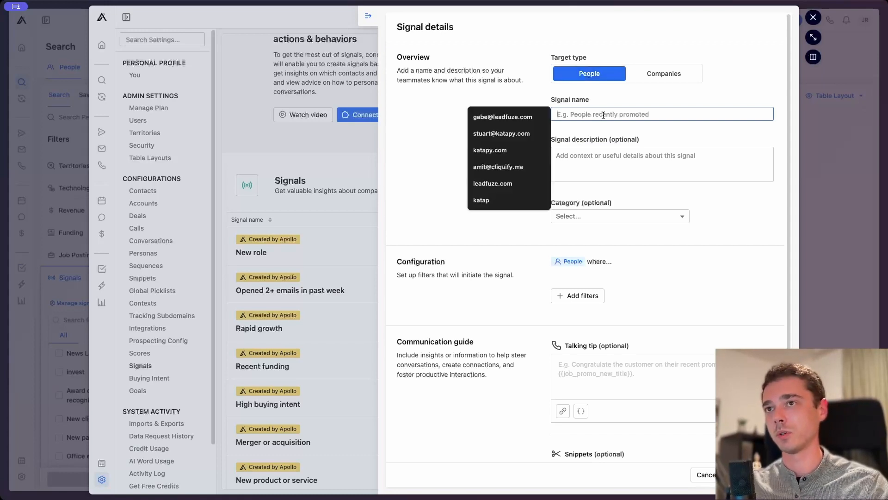
text(Recently Promoted)
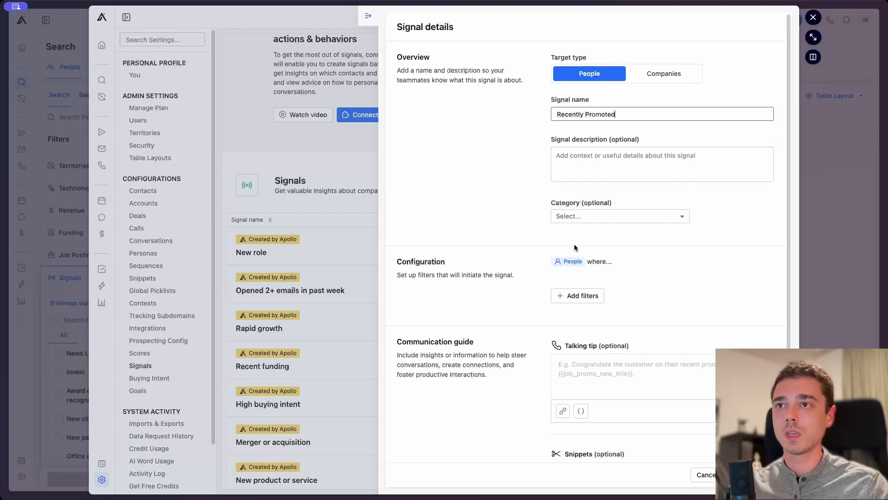
- Add a Time since last Promotion filter to the signal with 02/01/2024 as its start date
click(578, 297)
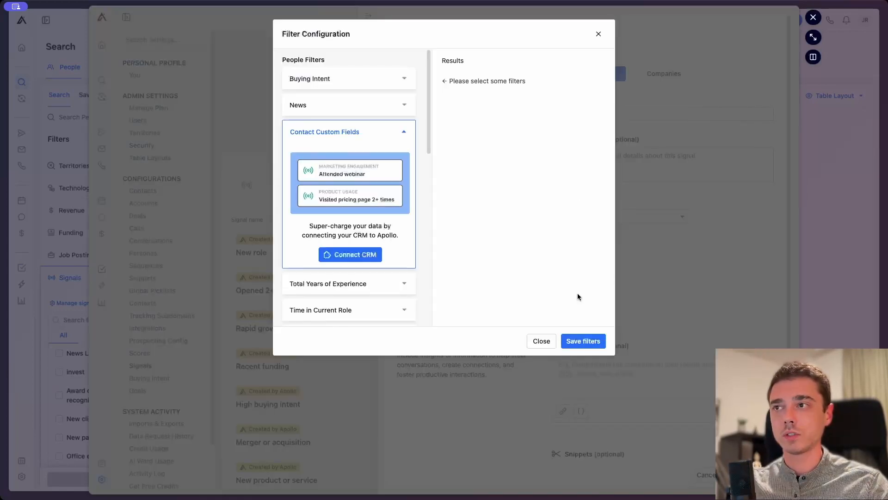
click(395, 129)
scroll(386, 184, down, 1)
click(390, 187)
click(319, 205)
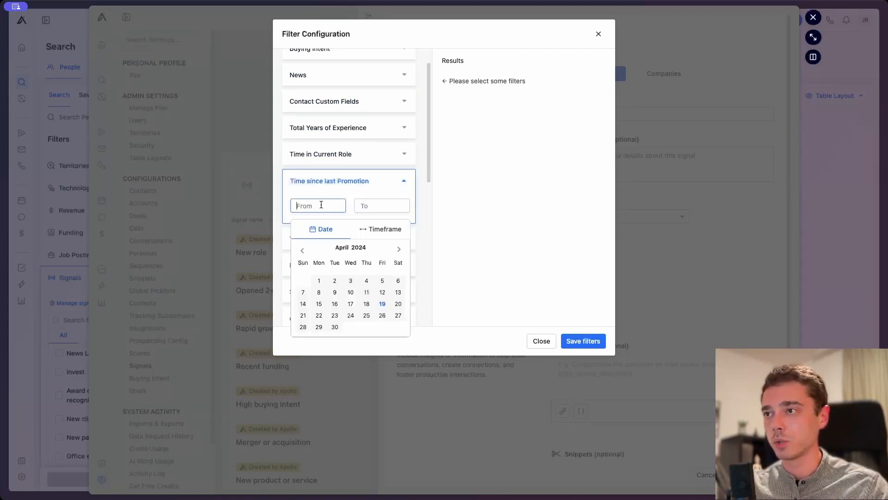
click(302, 251)
click(303, 251)
click(369, 280)
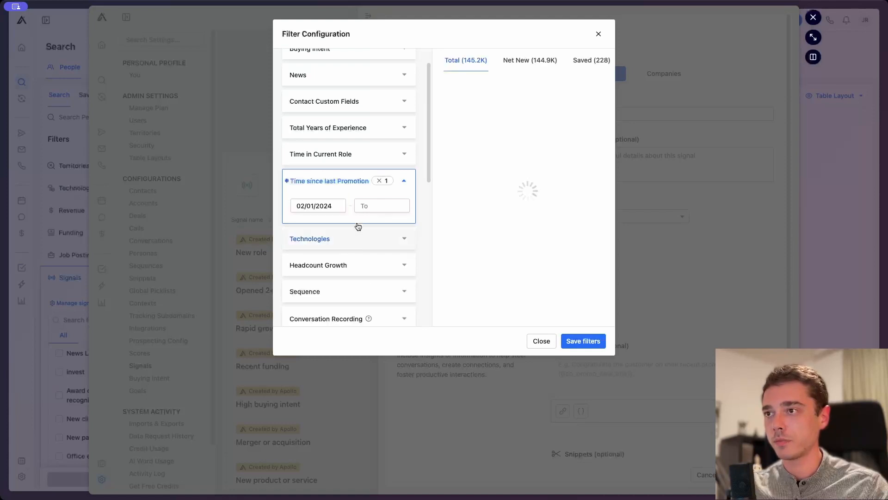
- Set the promotion filter's end date to 04/19/2024 and save the filter configuration
click(368, 205)
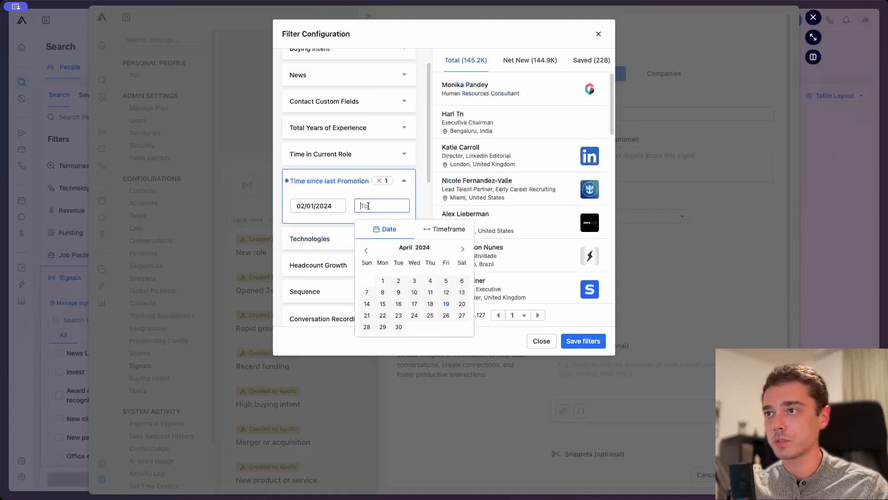
click(446, 304)
scroll(401, 181, up, 2)
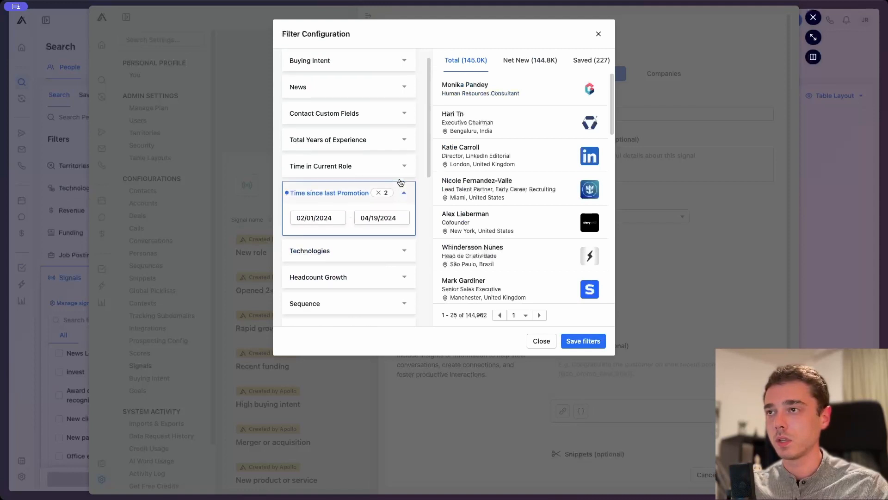
click(404, 210)
click(574, 334)
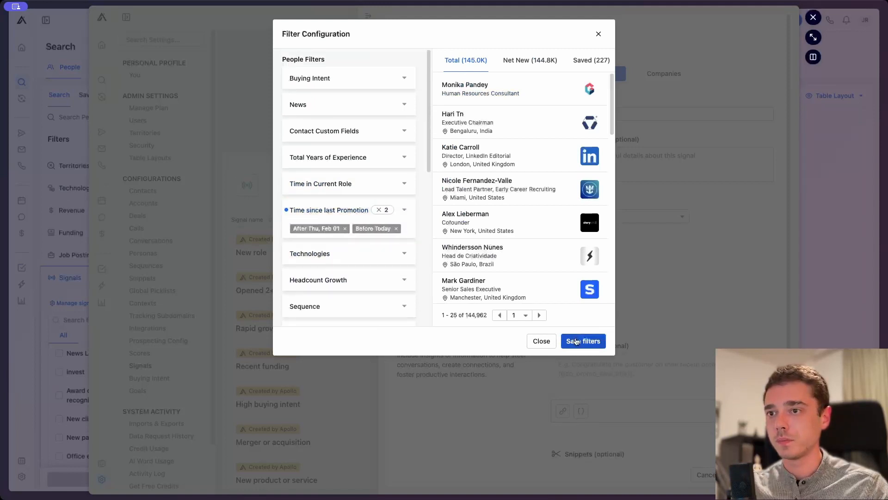
- Save the Recently Promoted signal, check it in the signals list and return to the people search
scroll(697, 373, down, 3)
click(752, 474)
scroll(468, 299, down, 7)
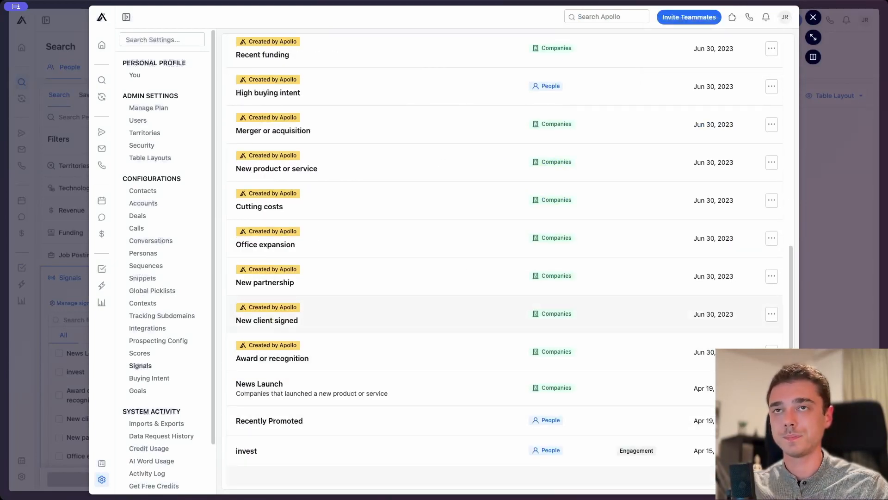
click(815, 19)
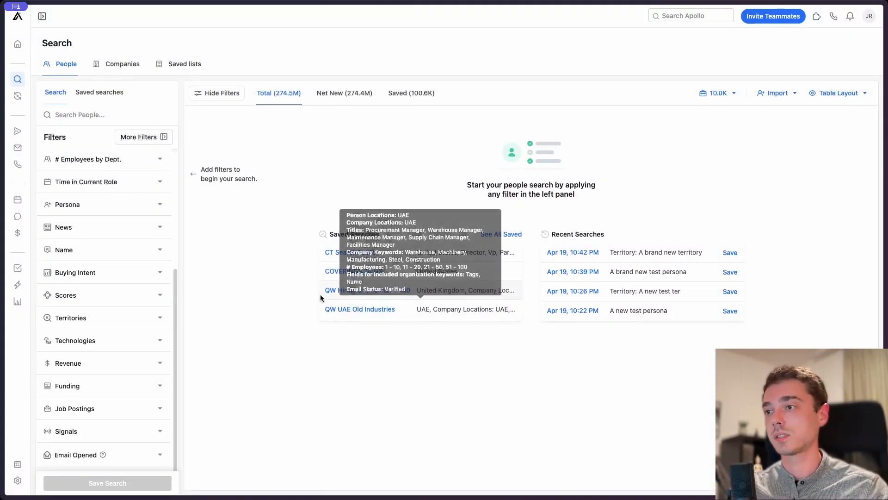
- Filter the people search by the persona "A brand new test persona" and collapse the Persona filter
scroll(138, 224, up, 3)
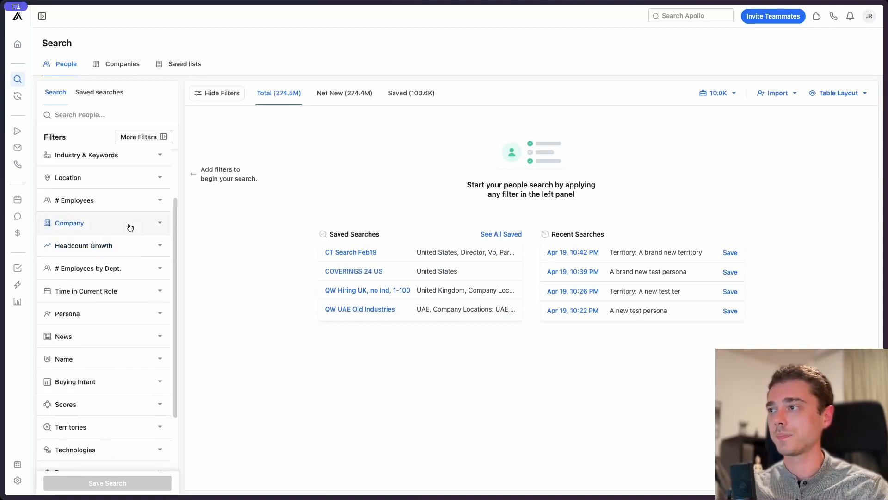
click(123, 314)
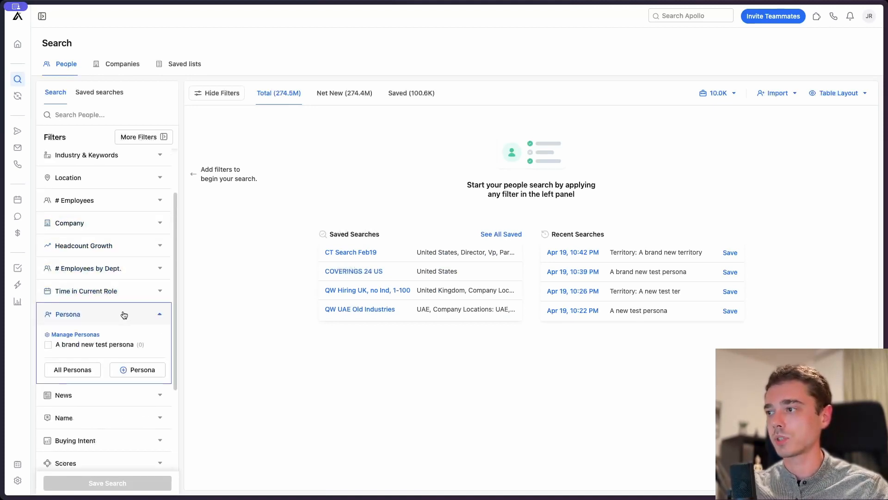
click(107, 345)
click(159, 317)
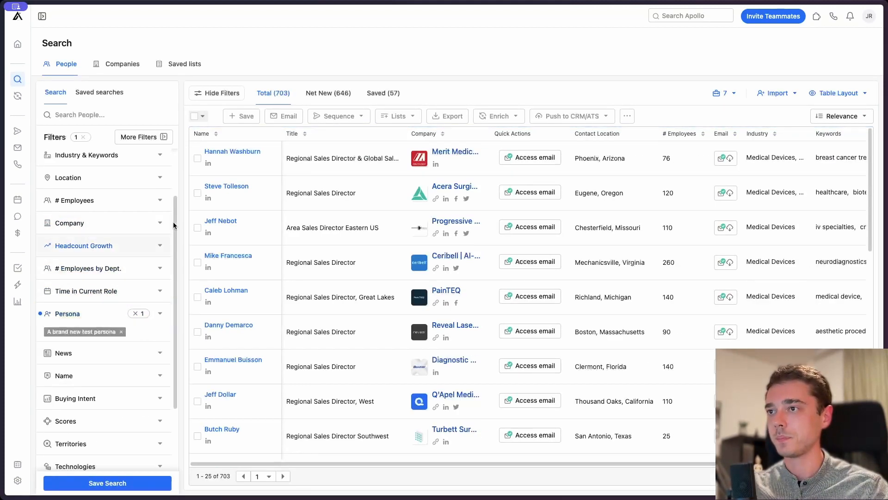
scroll(334, 171, right, 1)
scroll(324, 167, left, 1)
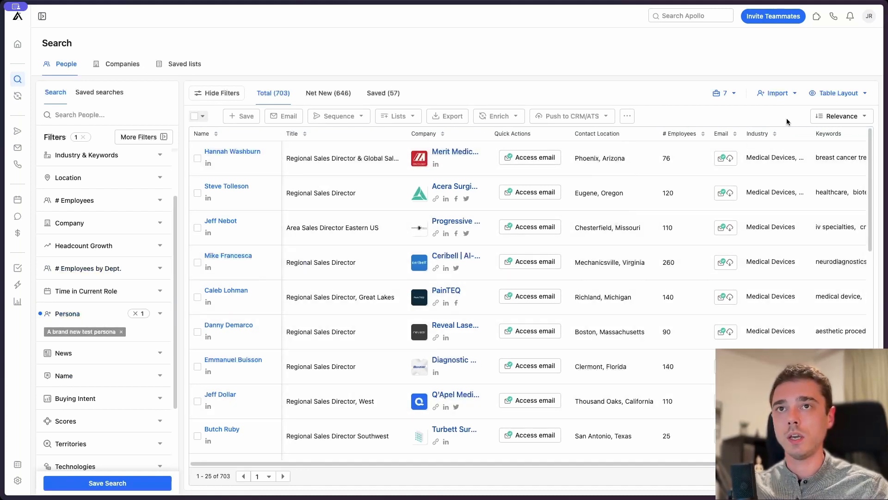
- Start a new table layout and examine its default columns in the results preview
click(853, 98)
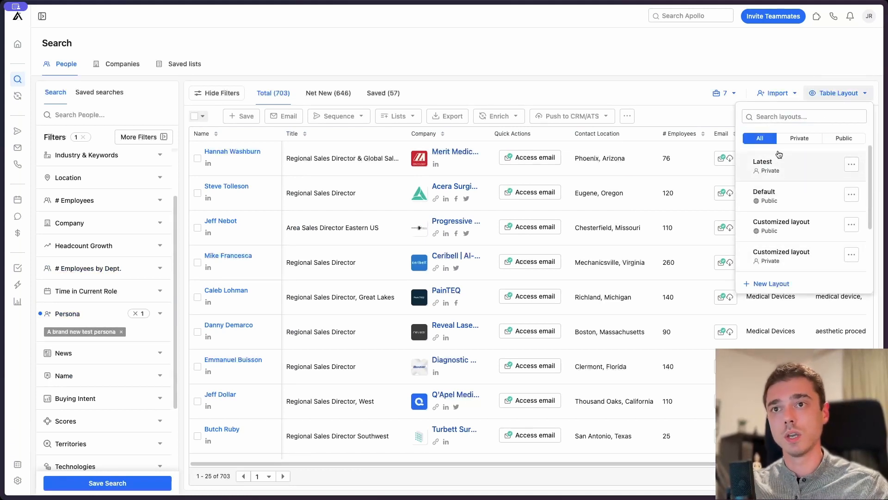
click(776, 284)
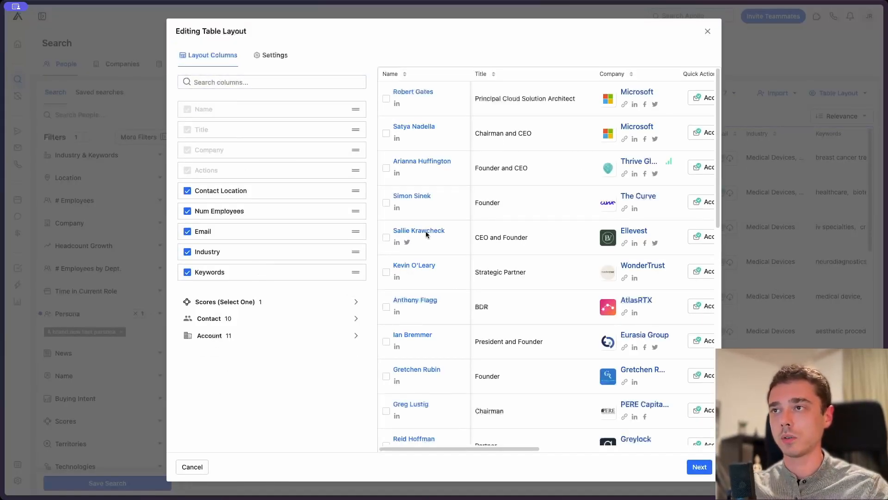
scroll(447, 94, right, 8)
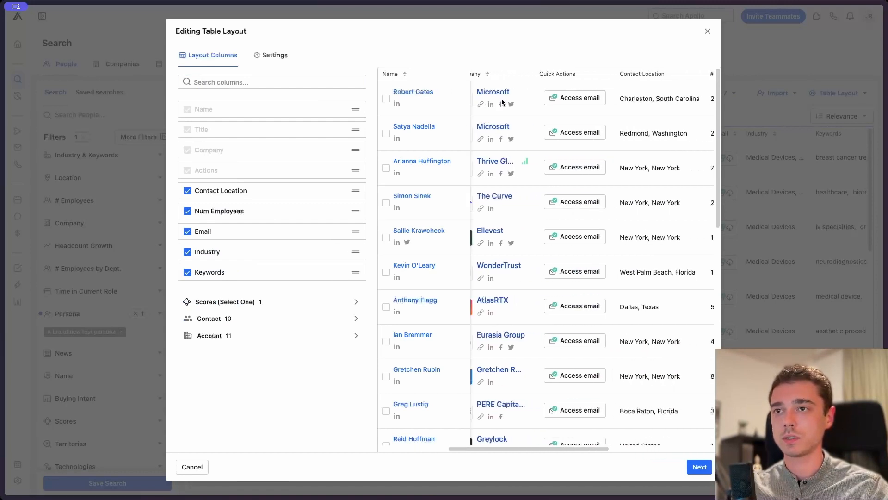
scroll(569, 110, right, 4)
scroll(596, 113, left, 9)
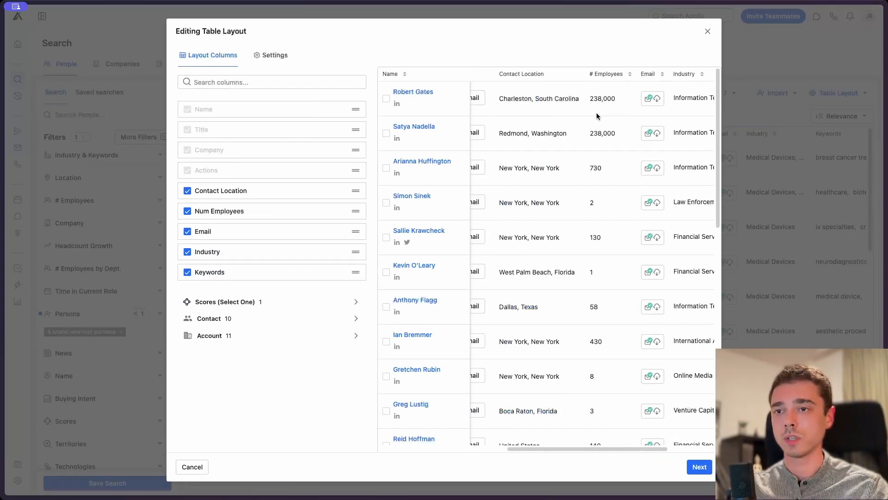
scroll(532, 97, left, 3)
scroll(560, 100, right, 6)
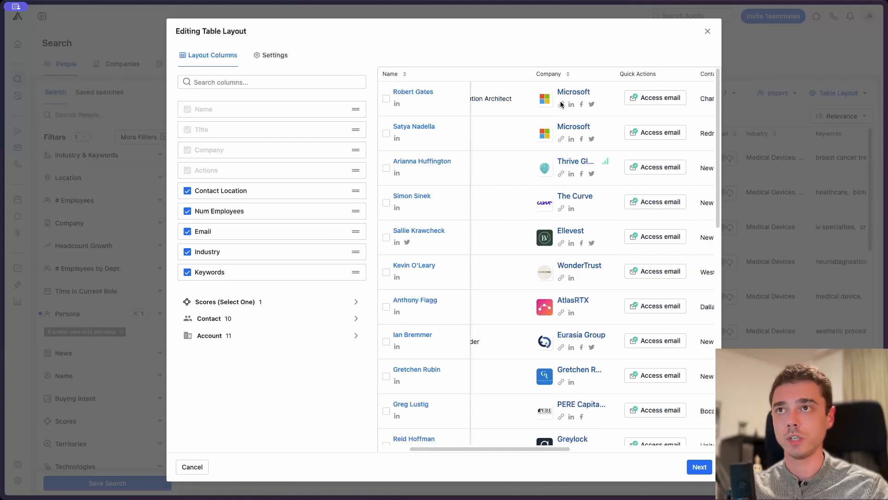
scroll(560, 100, right, 5)
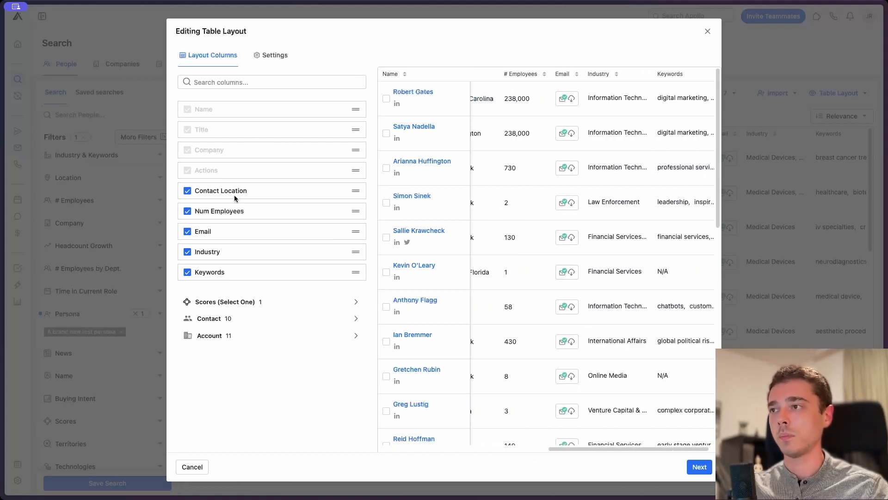
scroll(565, 147, left, 8)
scroll(566, 147, right, 4)
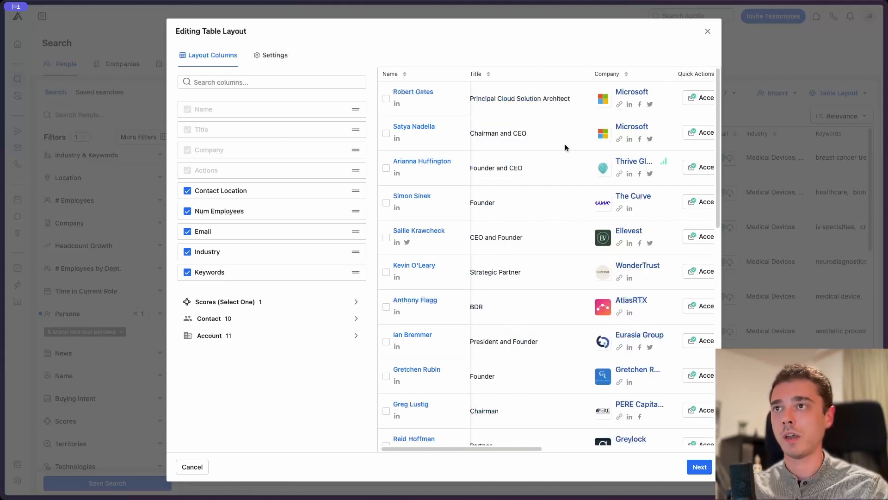
- Remove the Contact Location column from the table layout and add the Account Stage column
scroll(565, 143, right, 3)
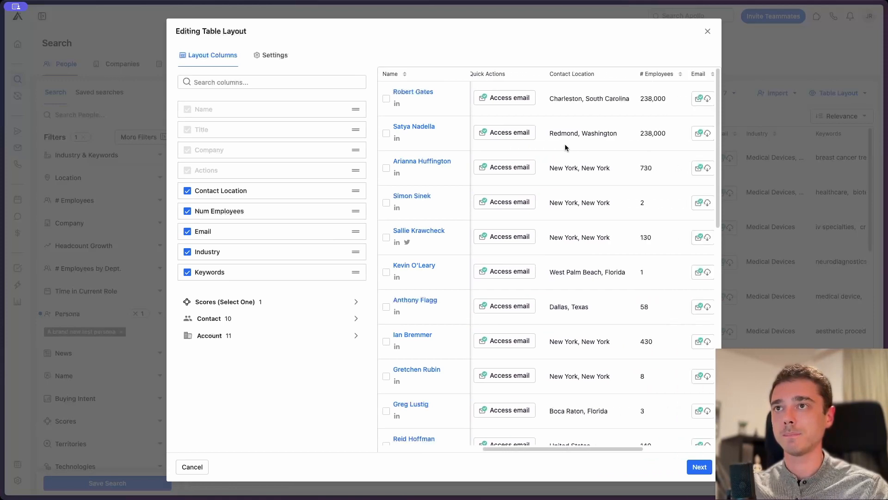
click(187, 190)
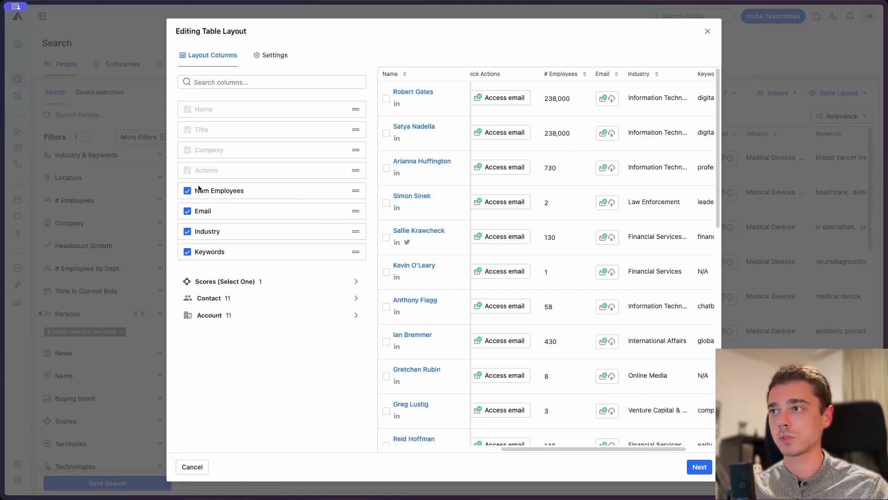
click(264, 317)
scroll(259, 324, down, 3)
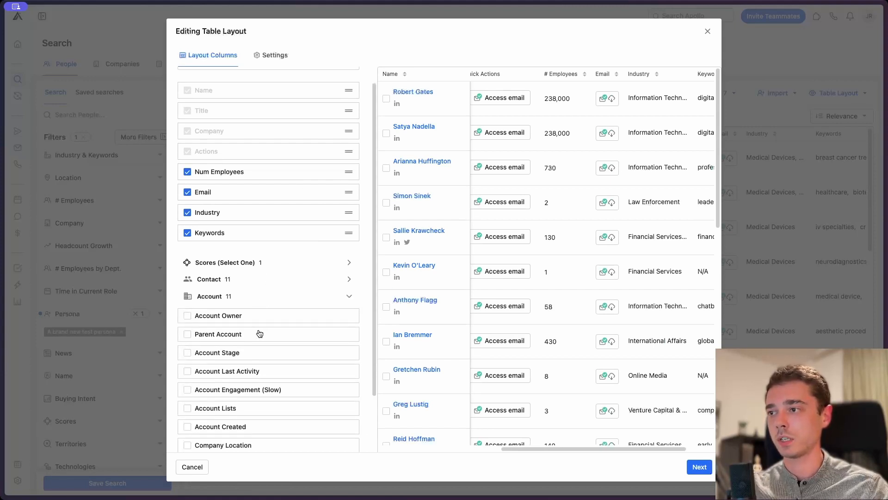
scroll(264, 334, down, 1)
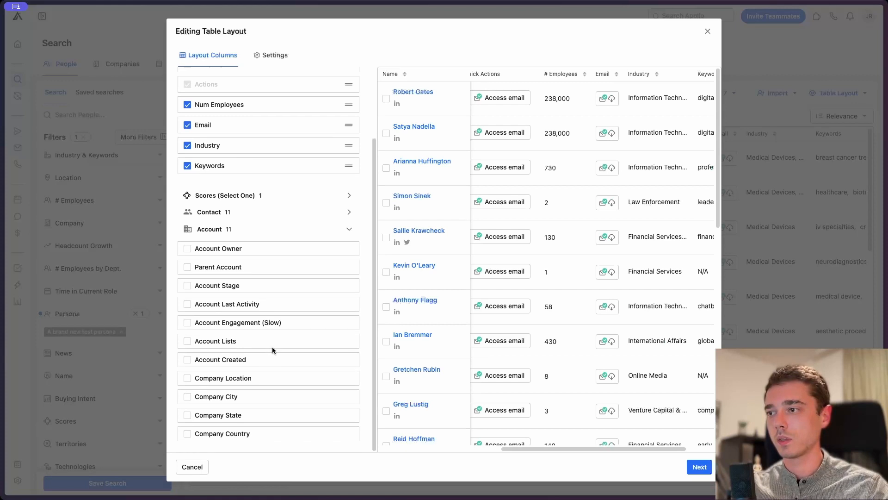
click(252, 288)
- Add the Contact Country column from the contact fields to the table layout
click(262, 233)
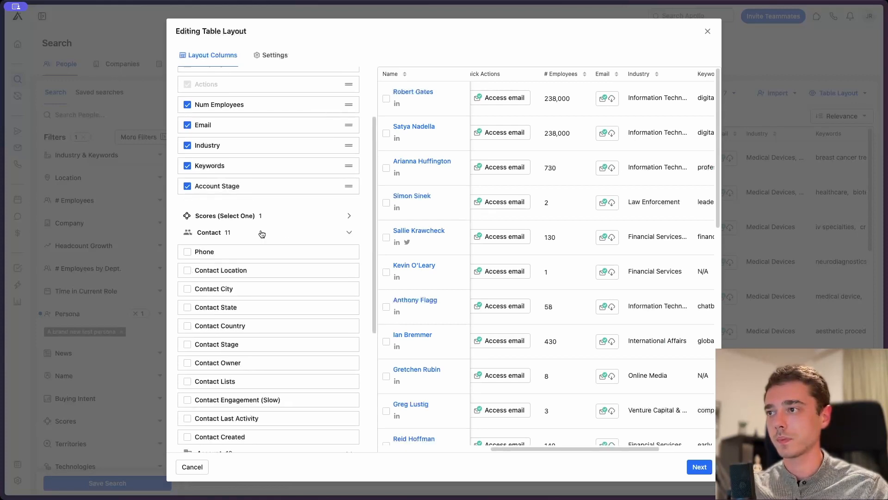
scroll(239, 273, down, 2)
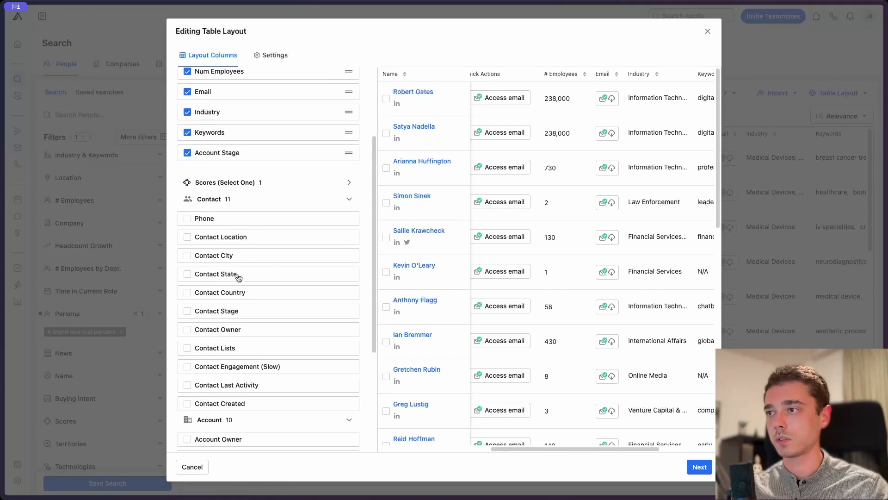
click(244, 280)
- Add the "Auto-score for people - beta" column and move it up between Keywords and Account Stage
scroll(245, 284, down, 2)
scroll(249, 292, down, 1)
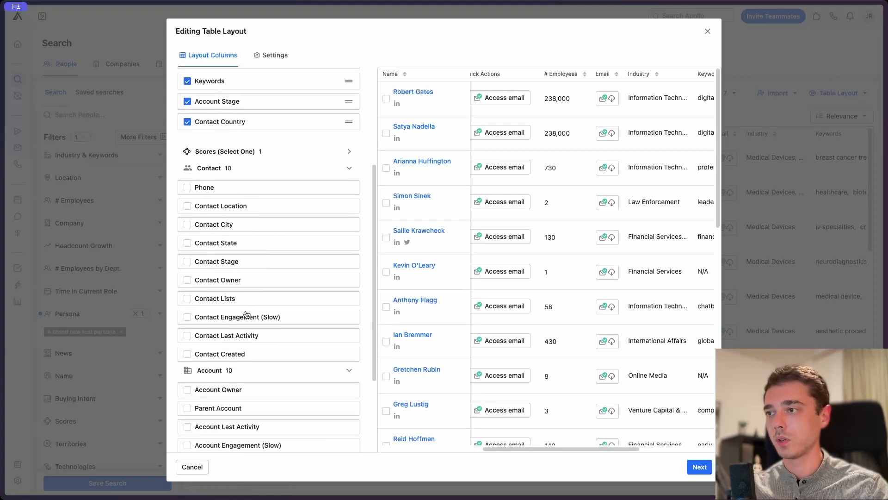
scroll(247, 301, up, 2)
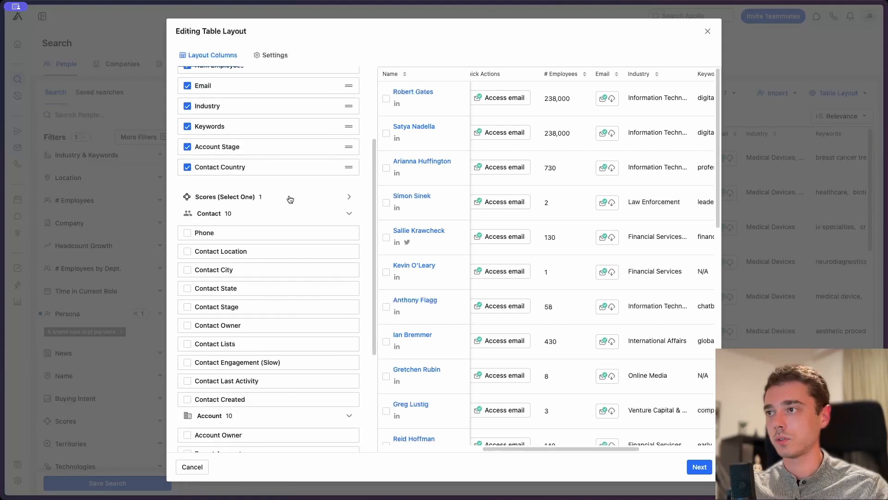
click(289, 199)
click(213, 217)
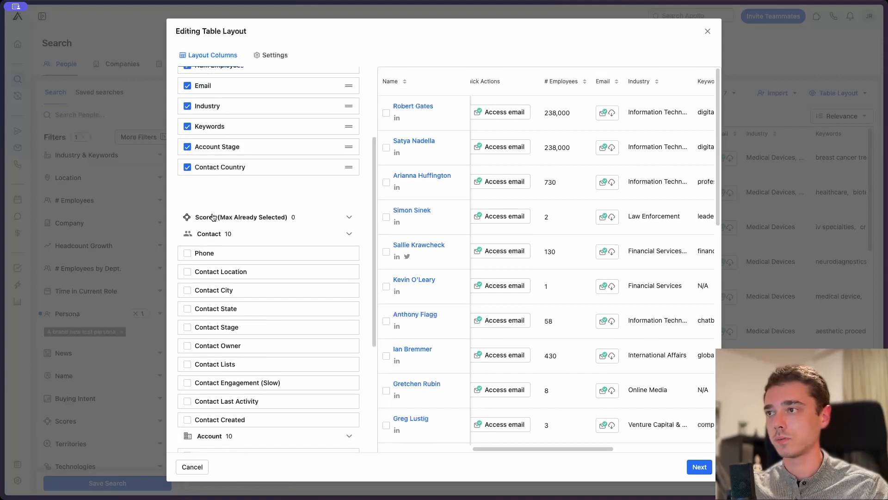
scroll(276, 200, up, 3)
drag(351, 313, 355, 266)
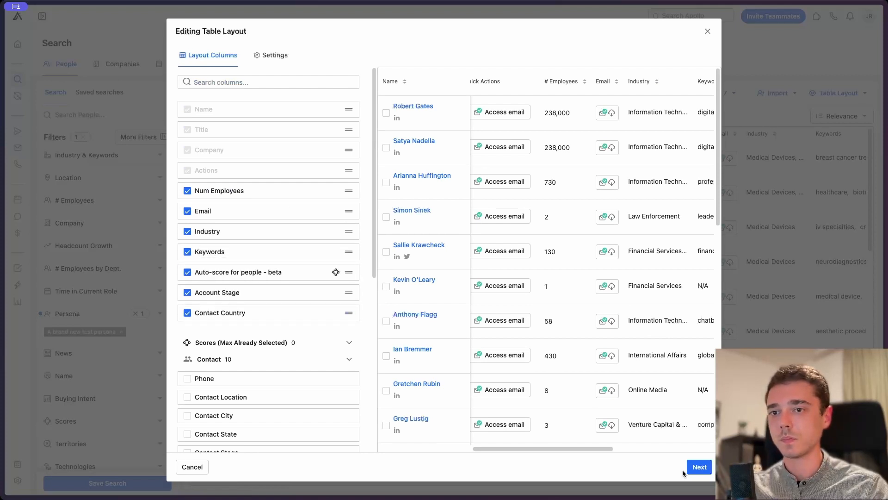
- Name the table layout "A brand new layout", keep its visibility private and create it
click(700, 467)
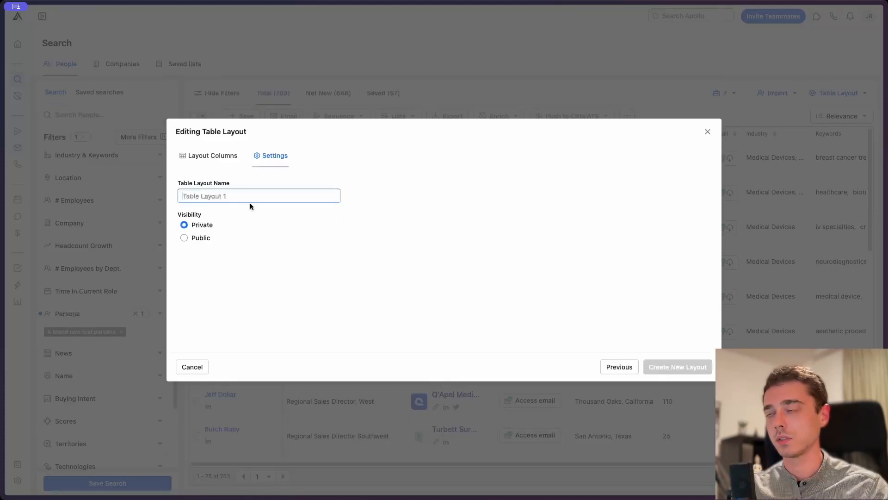
text(A brand new layout)
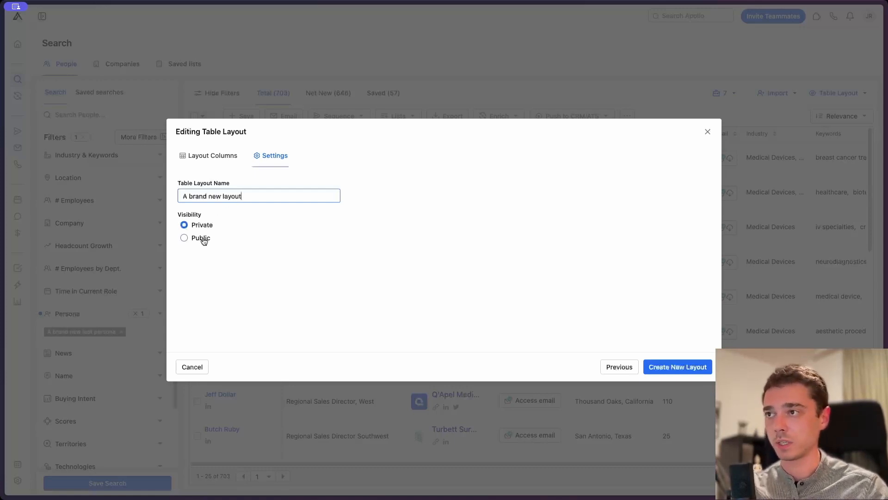
click(688, 368)
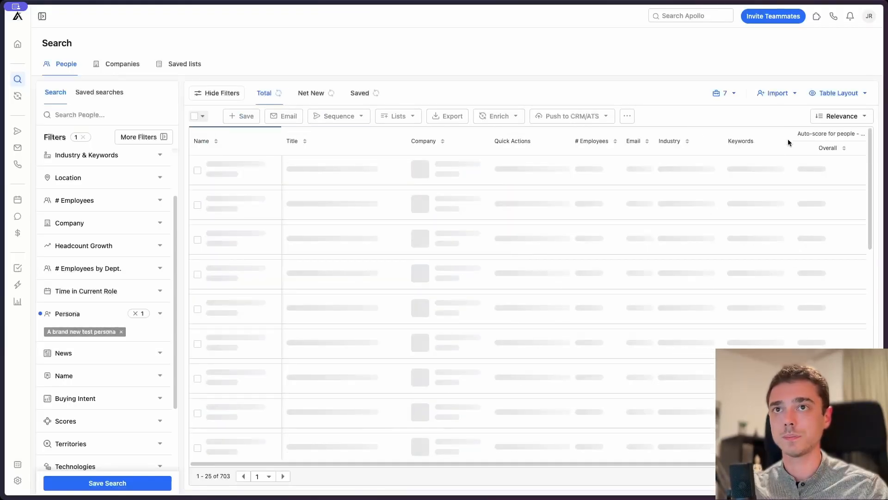
- Examine the people results in the new layout, including the auto-score, account stage and country columns
scroll(486, 176, right, 3)
scroll(514, 184, right, 2)
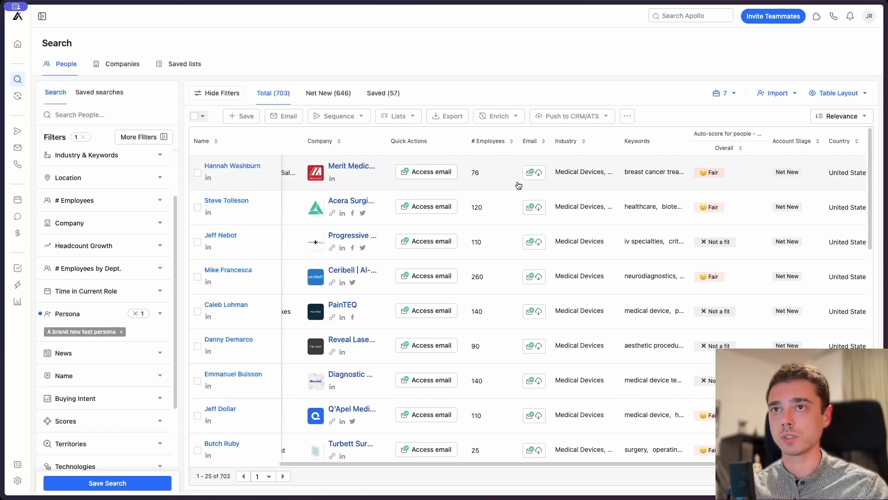
mouse_move(715, 178)
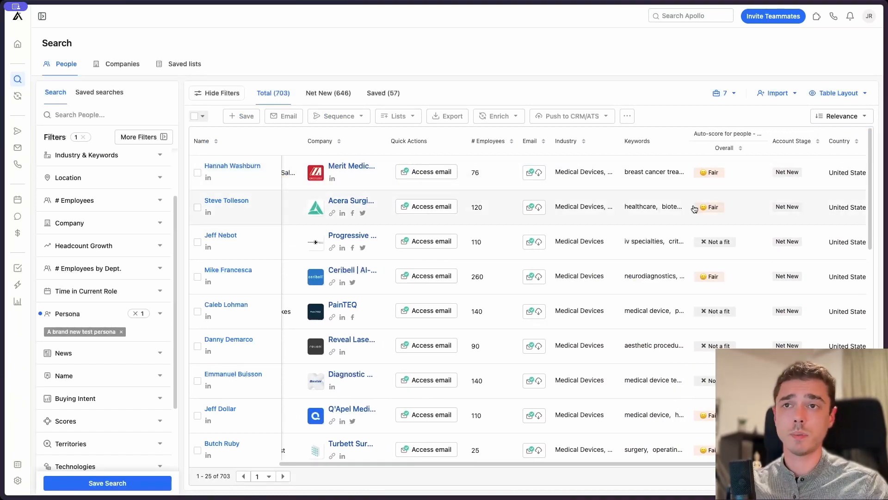
scroll(666, 204, down, 3)
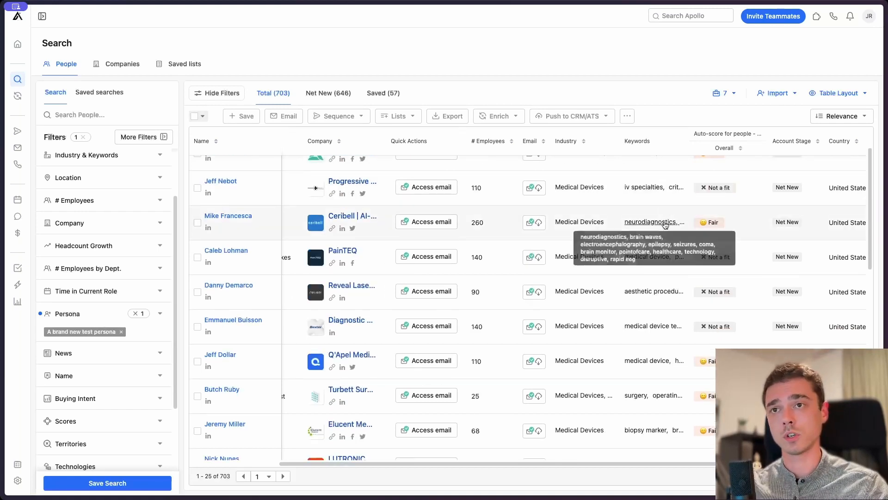
scroll(670, 244, down, 4)
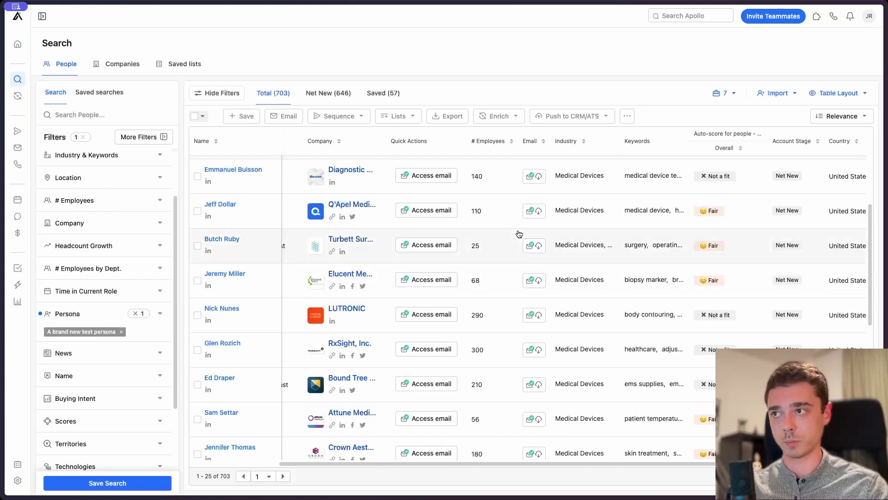
scroll(520, 234, left, 1)
scroll(763, 251, right, 1)
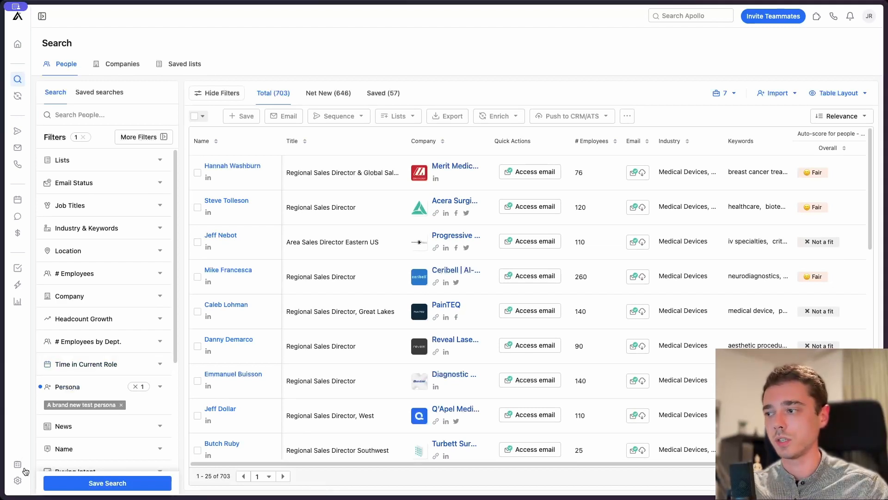
- Go to the CSV export settings in the account's imports and exports configuration
click(19, 481)
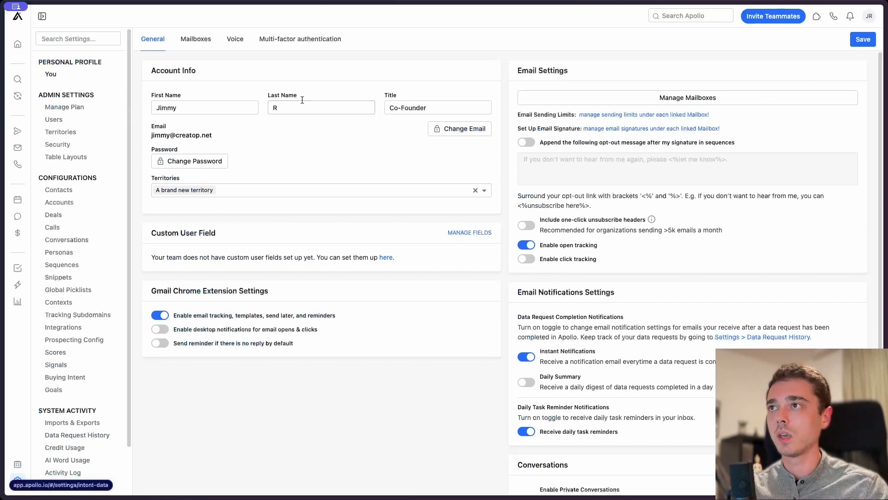
scroll(51, 366, down, 1)
click(79, 397)
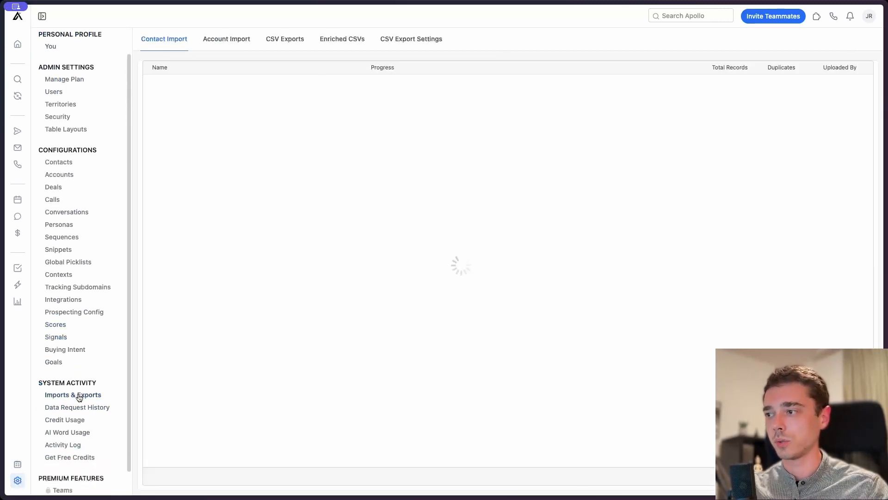
click(411, 47)
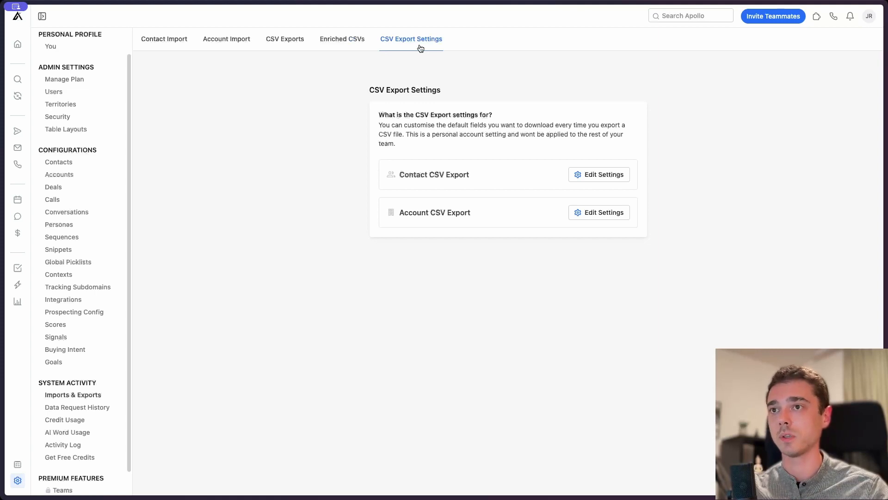
- Review the contact CSV export fields, exclude Twitter url and Facebook url, and save the settings
click(603, 179)
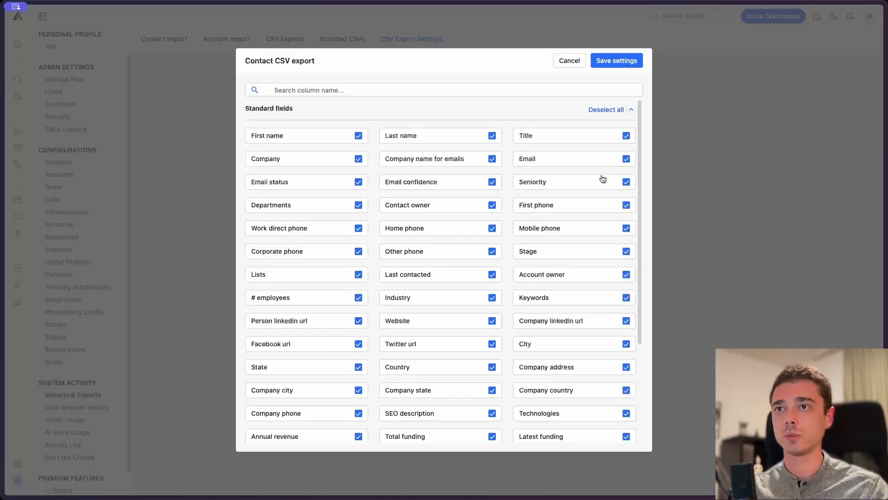
scroll(432, 195, down, 1)
scroll(432, 194, down, 5)
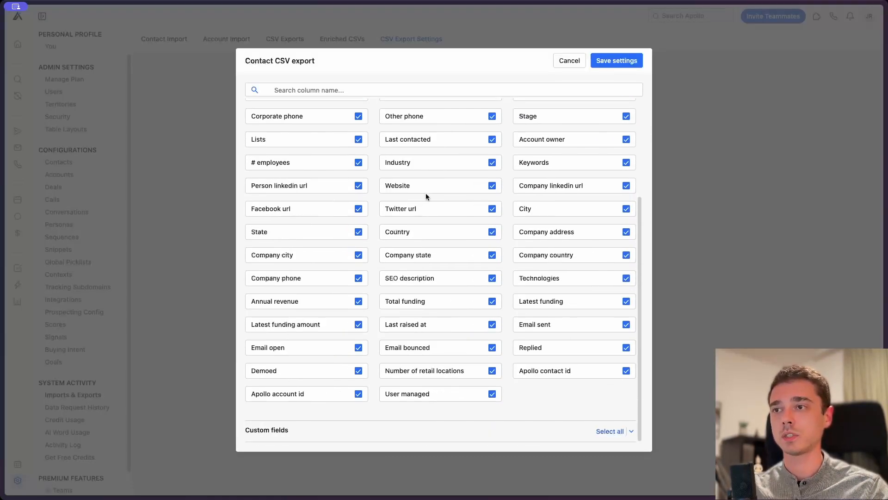
scroll(308, 151, up, 6)
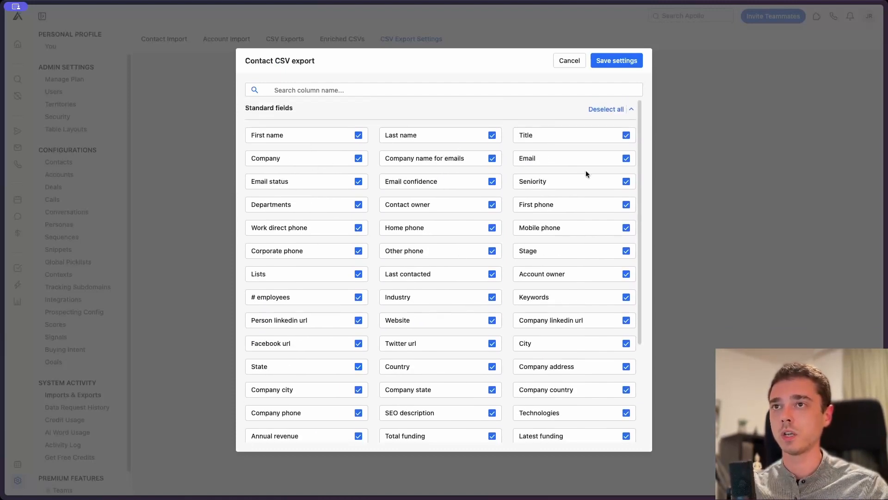
scroll(314, 192, down, 3)
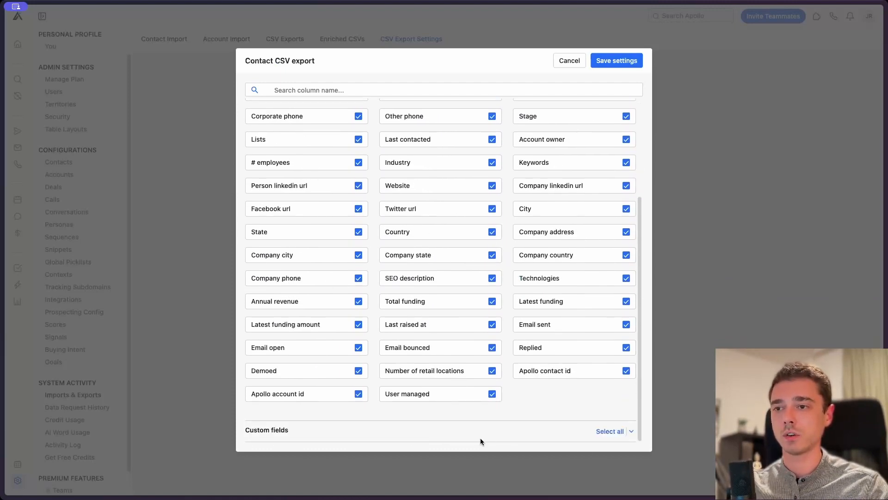
scroll(280, 421, up, 3)
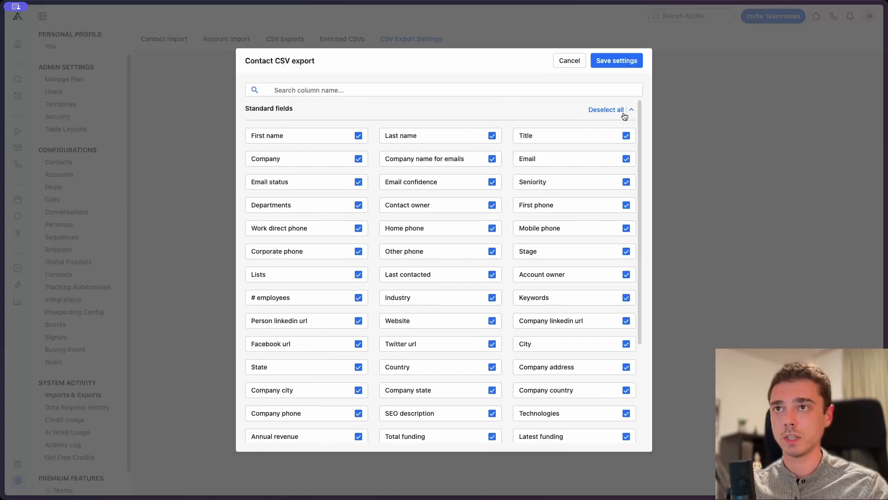
scroll(592, 257, down, 3)
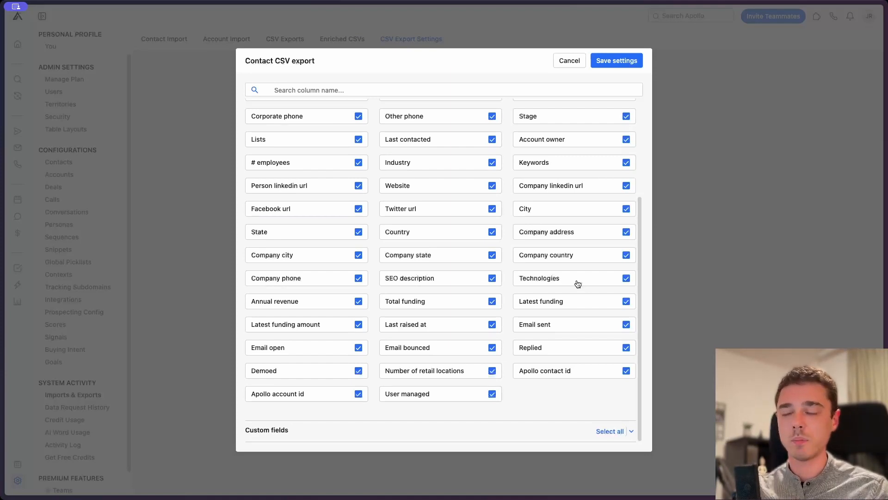
click(493, 208)
click(358, 209)
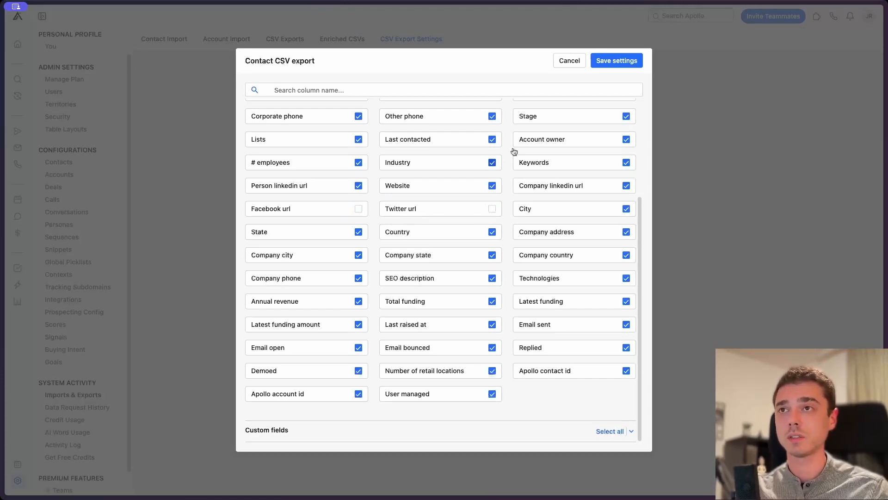
click(619, 62)
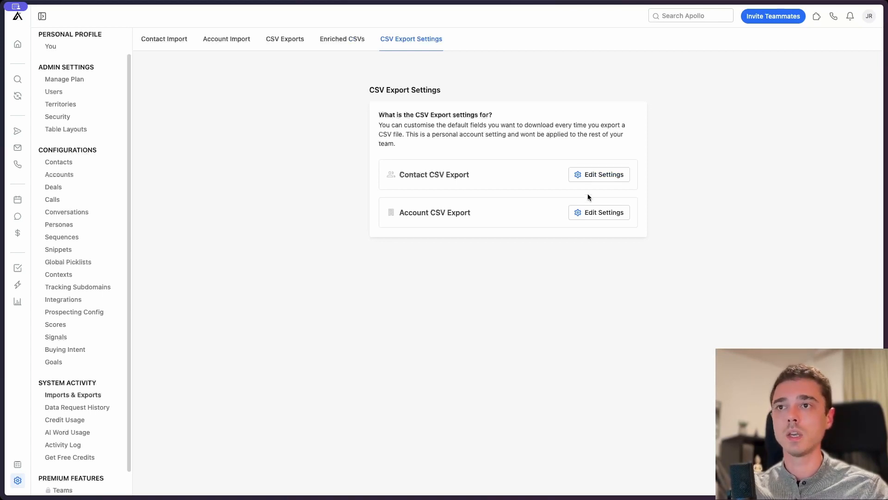
- Exclude SIC codes and Logo url from the account CSV export fields and save the settings
click(591, 213)
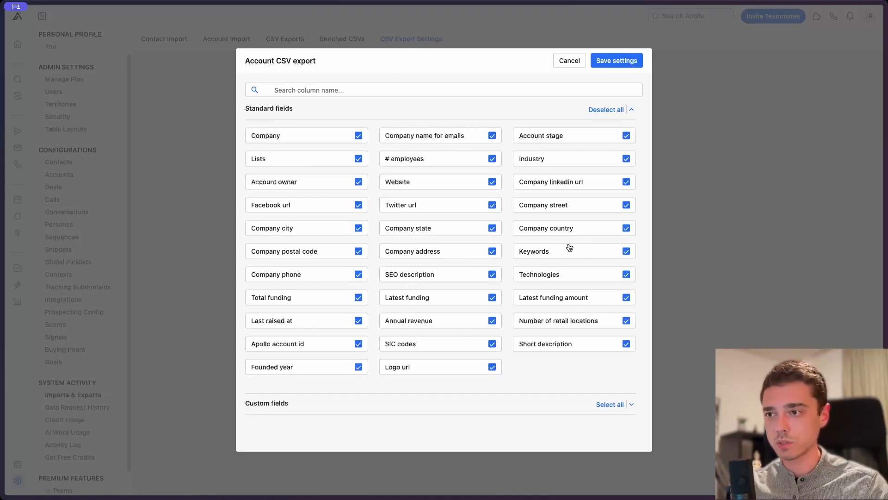
click(466, 345)
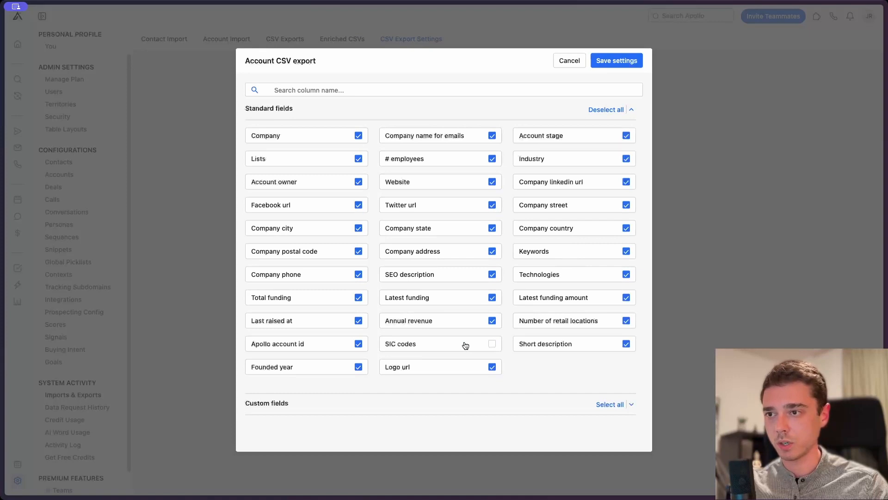
click(453, 365)
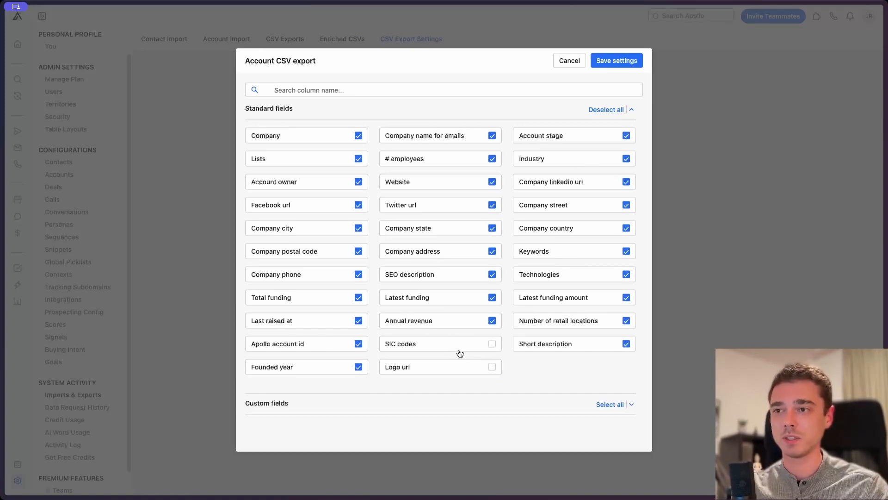
click(625, 62)
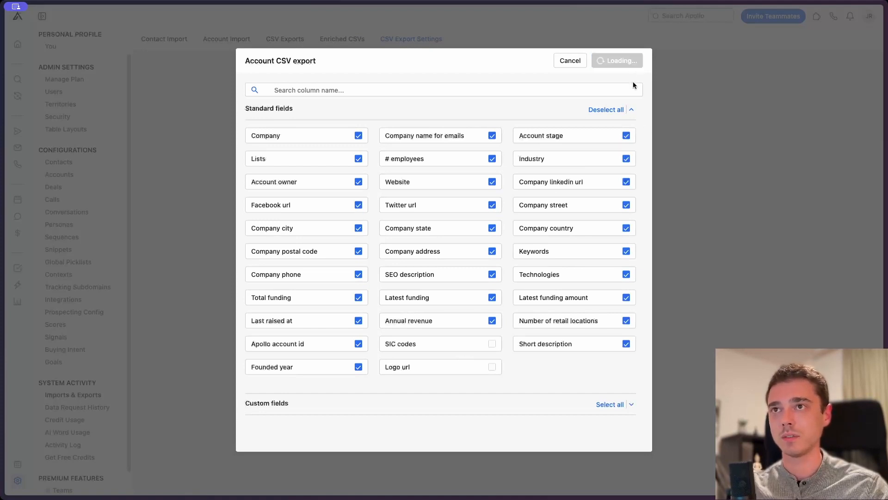